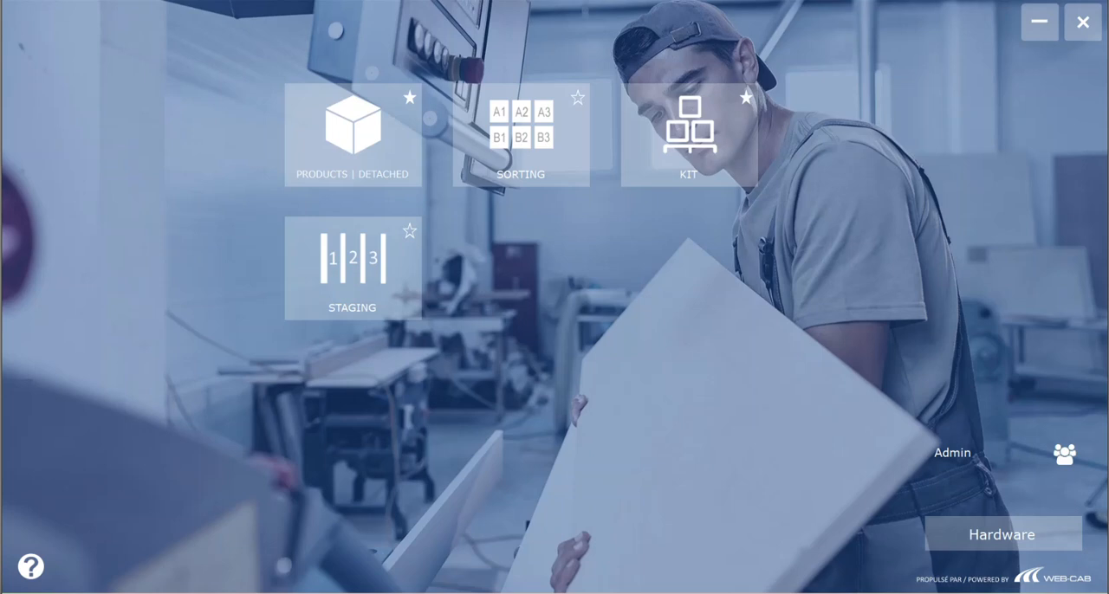
Step: Open the detached products list, show the status of work order 010 and examine the missing CNC parts, Upper Right Door and Face Parent 1
click(352, 135)
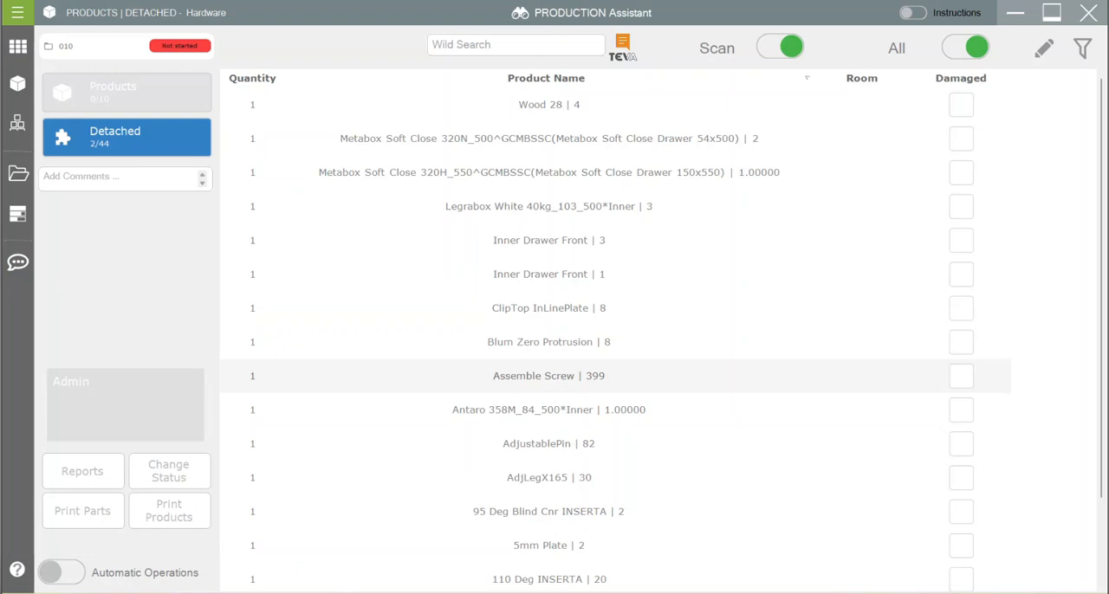
click(18, 214)
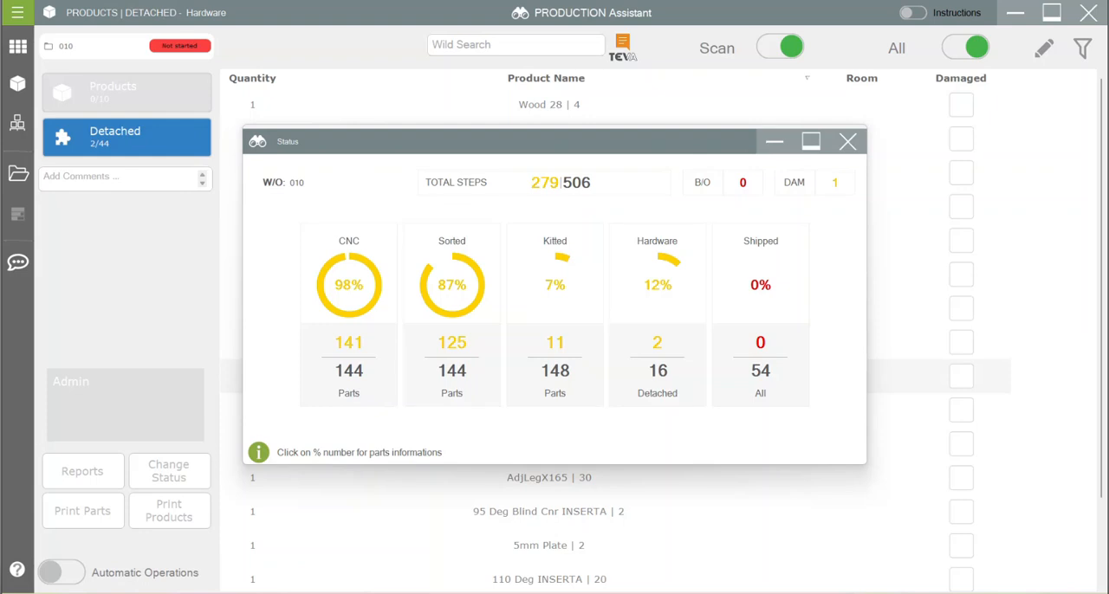
click(348, 285)
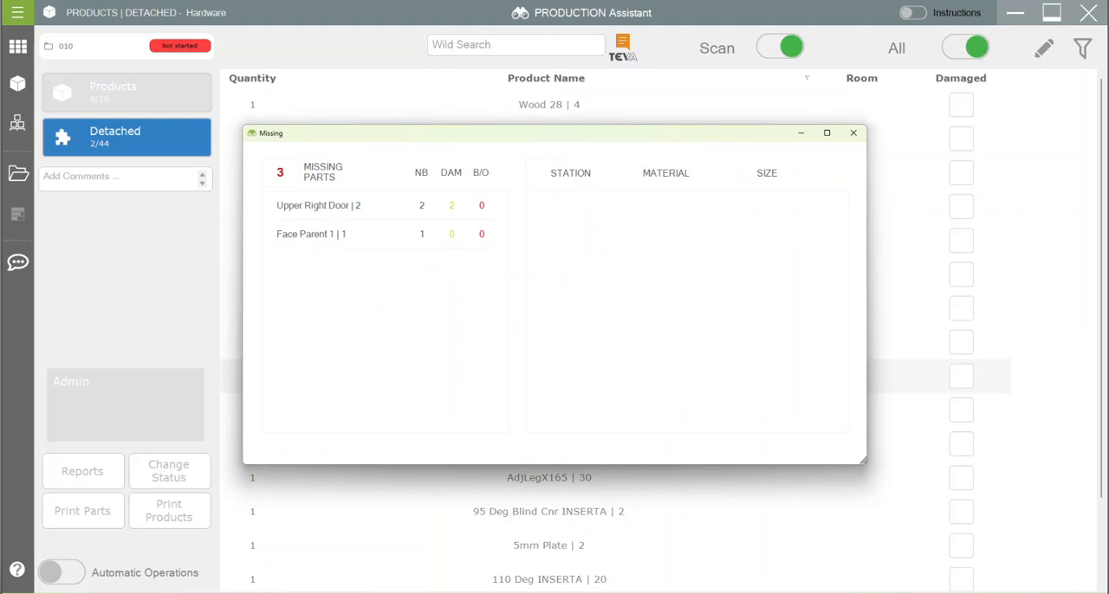
click(346, 206)
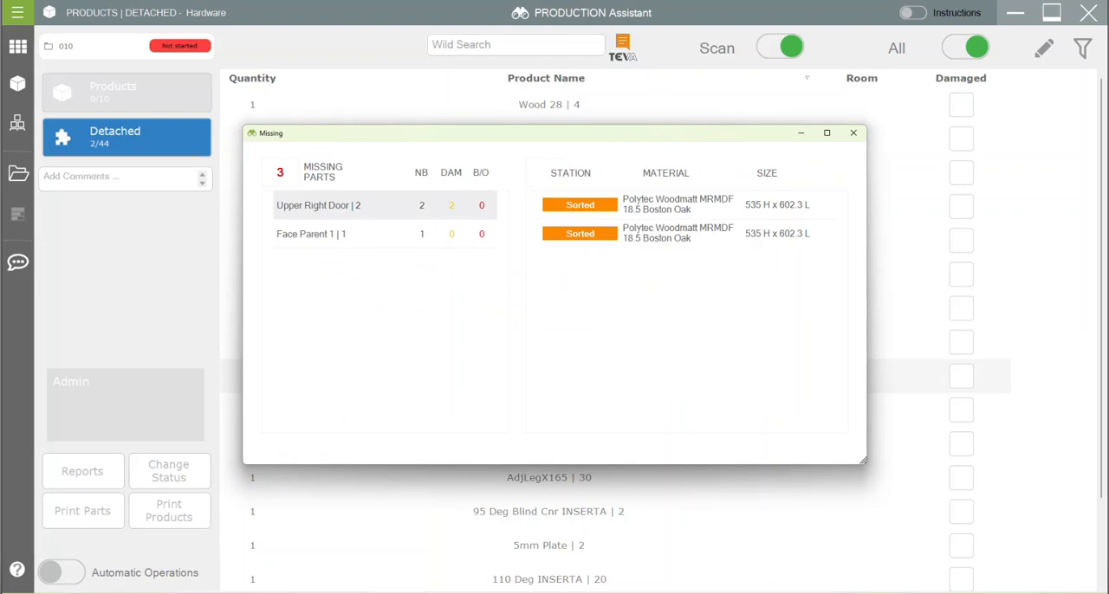
click(346, 233)
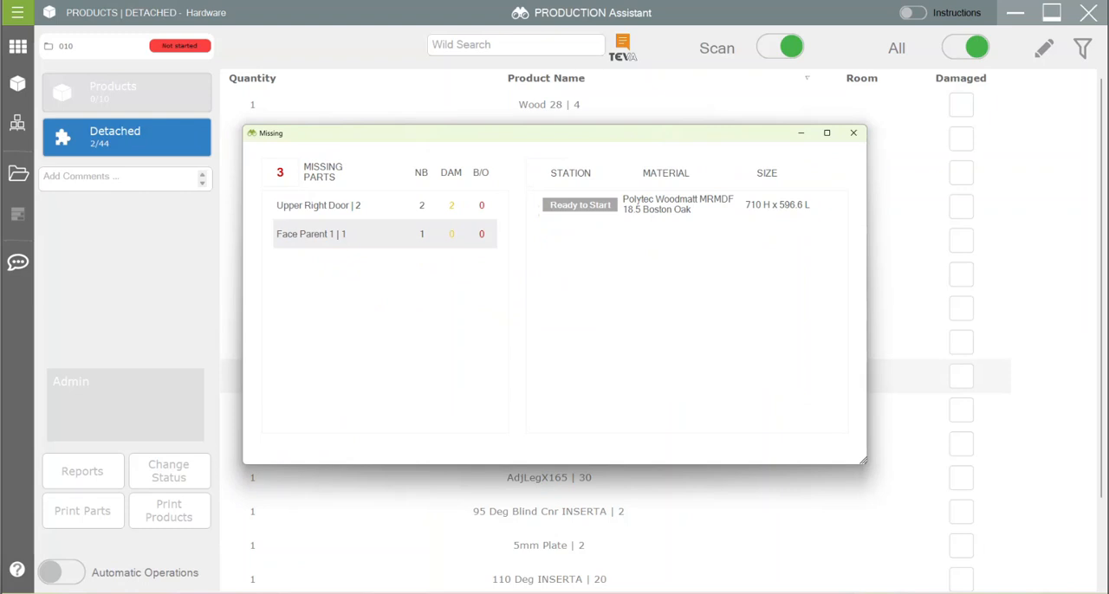
click(853, 133)
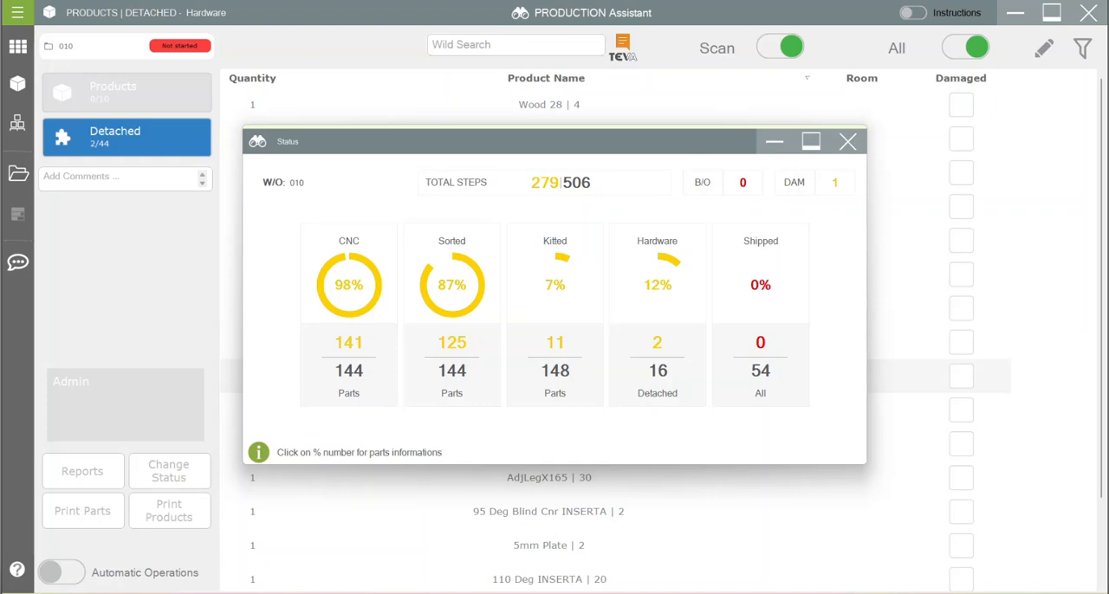
Step: Examine the station, material and size of each missing part at the Sorted stage, and close the work order status
click(452, 285)
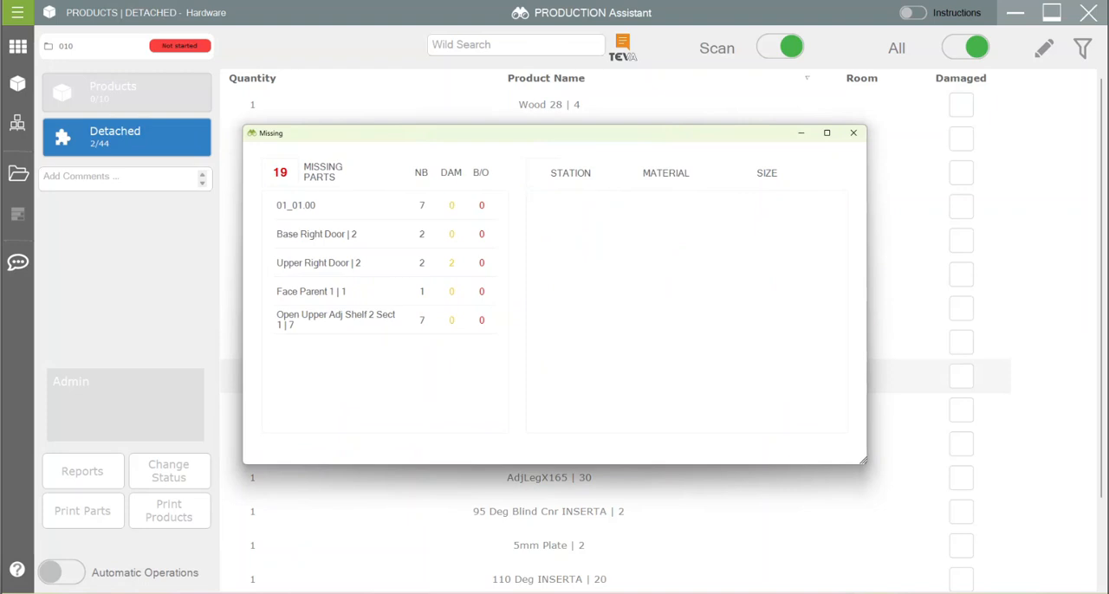
click(332, 205)
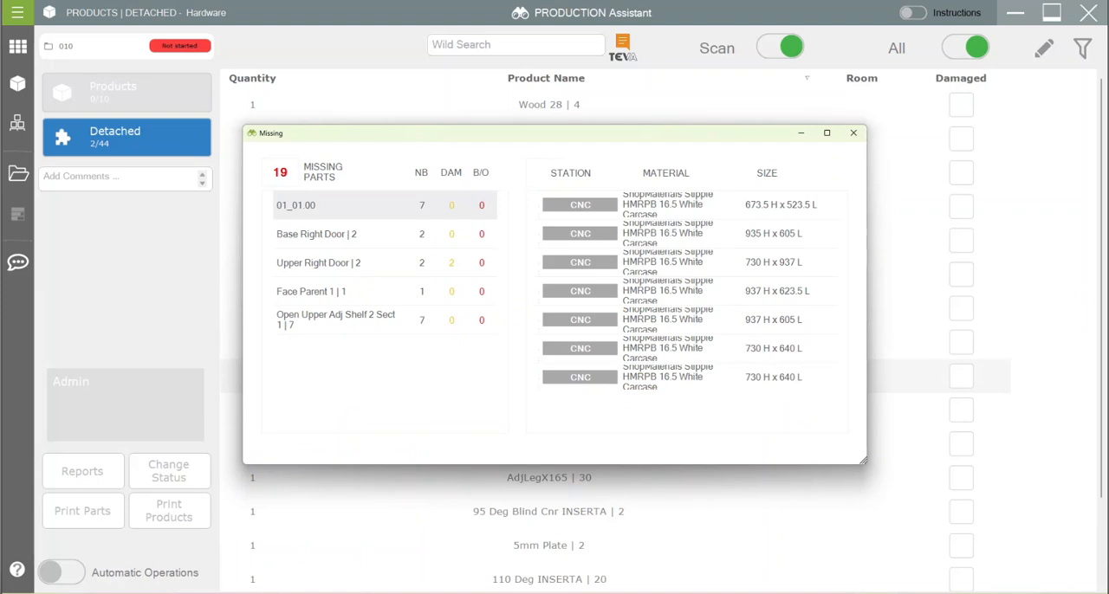
click(332, 234)
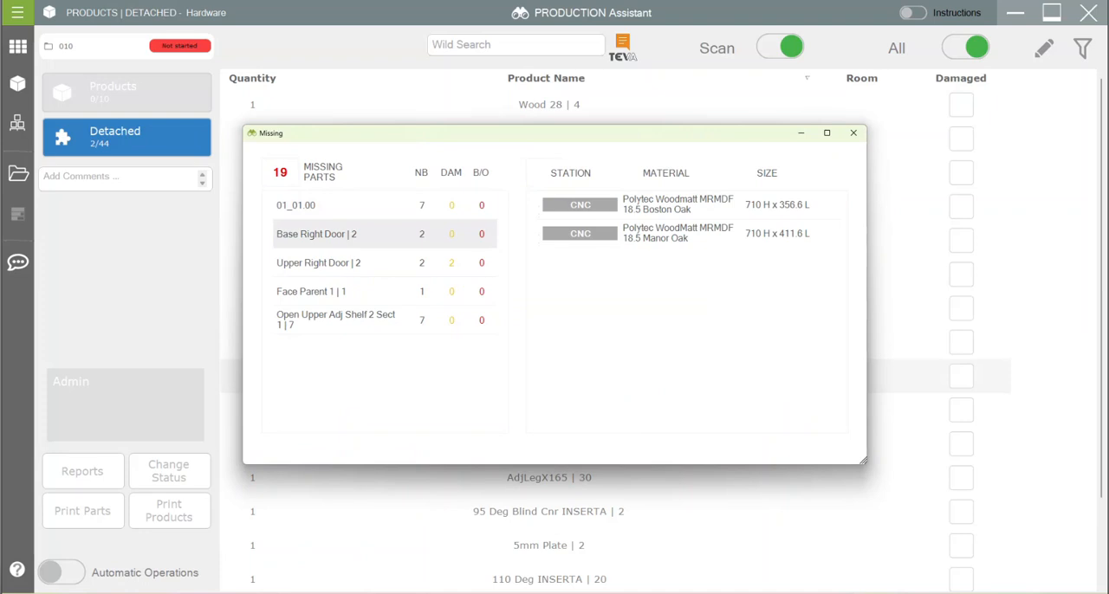
click(332, 262)
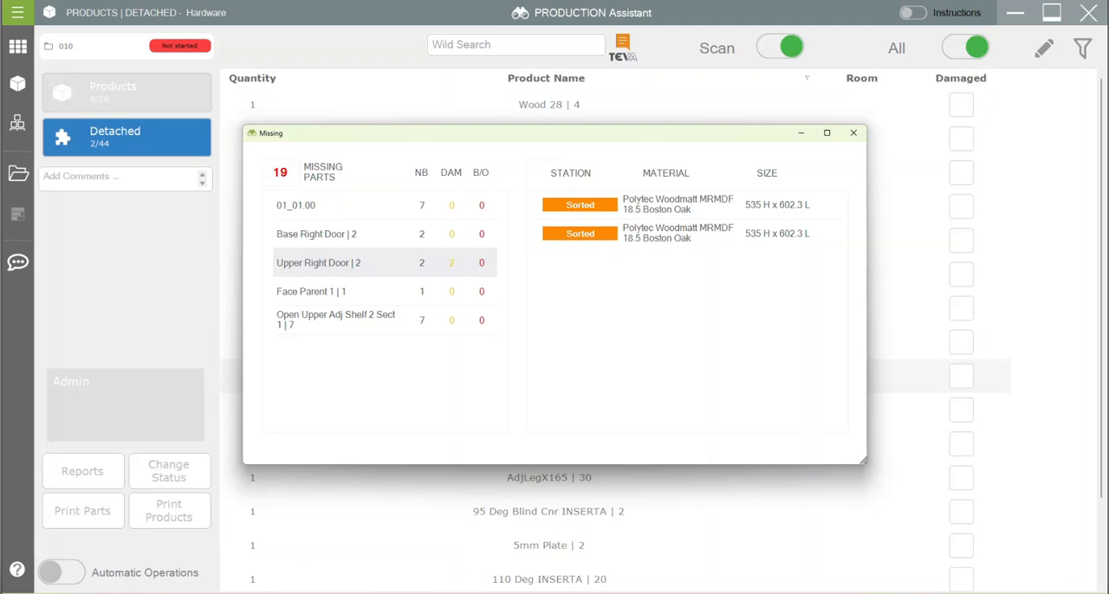
click(332, 291)
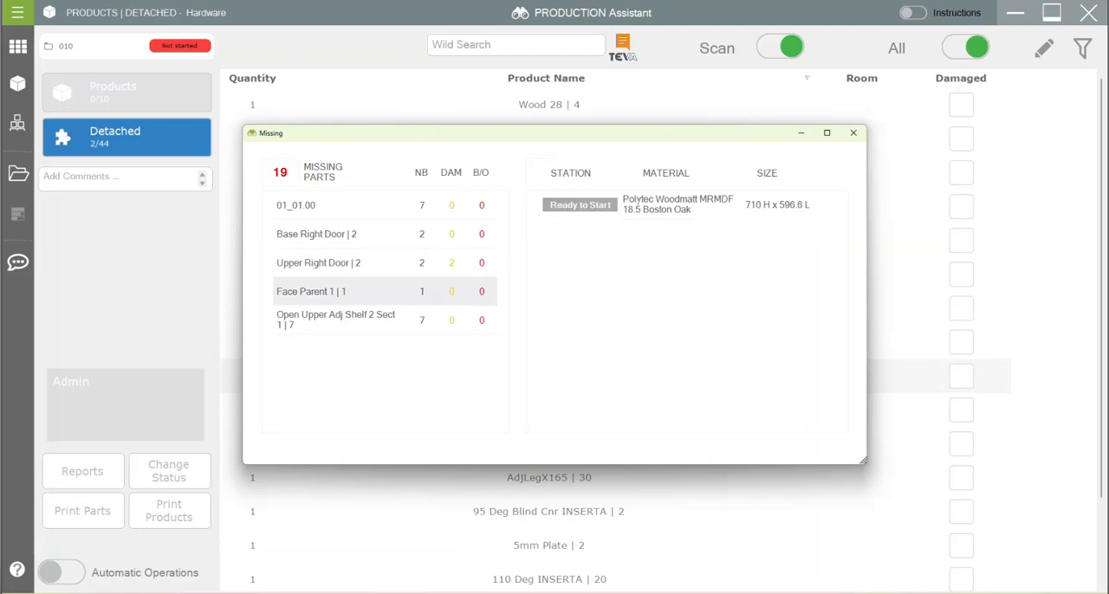
click(335, 320)
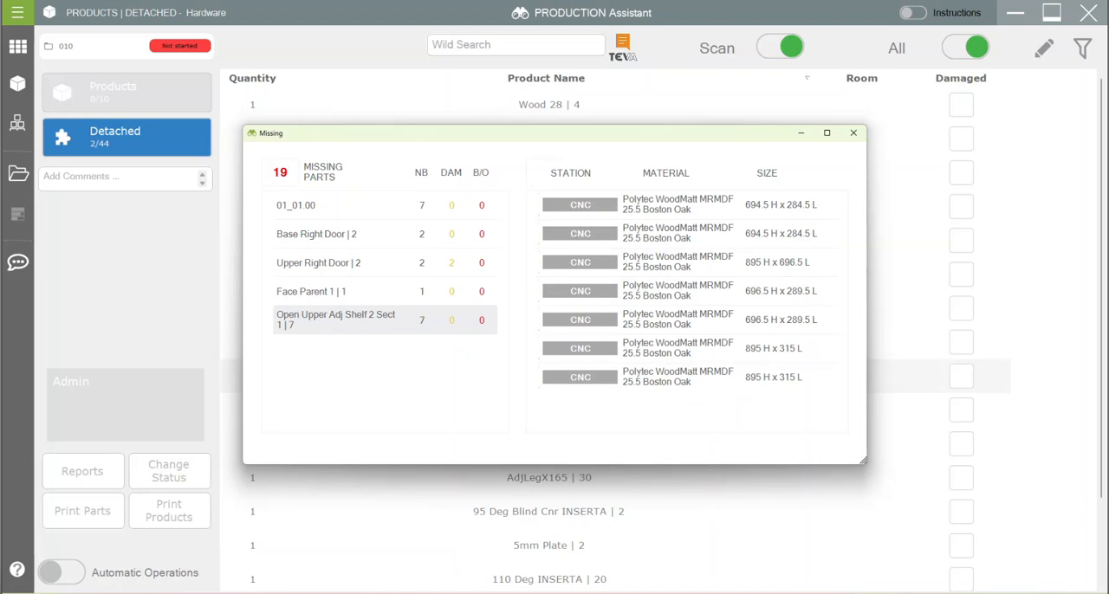
click(853, 133)
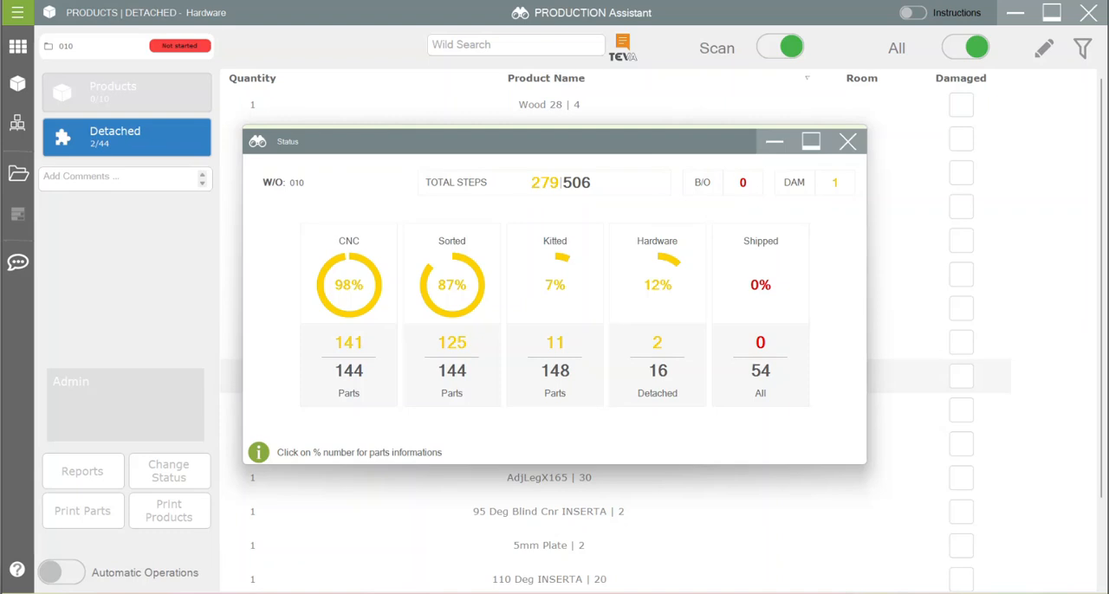
click(847, 141)
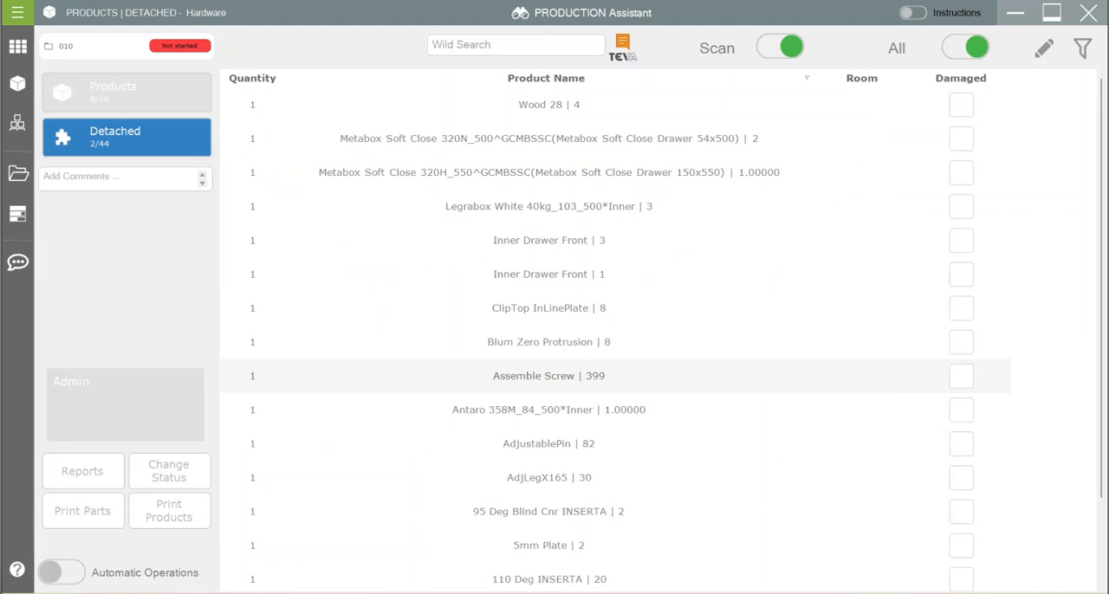
Step: Look through the detached items from Inner Drawer Front to Assemble Screw, ending on Inner Drawer Front | 3
click(549, 241)
click(549, 275)
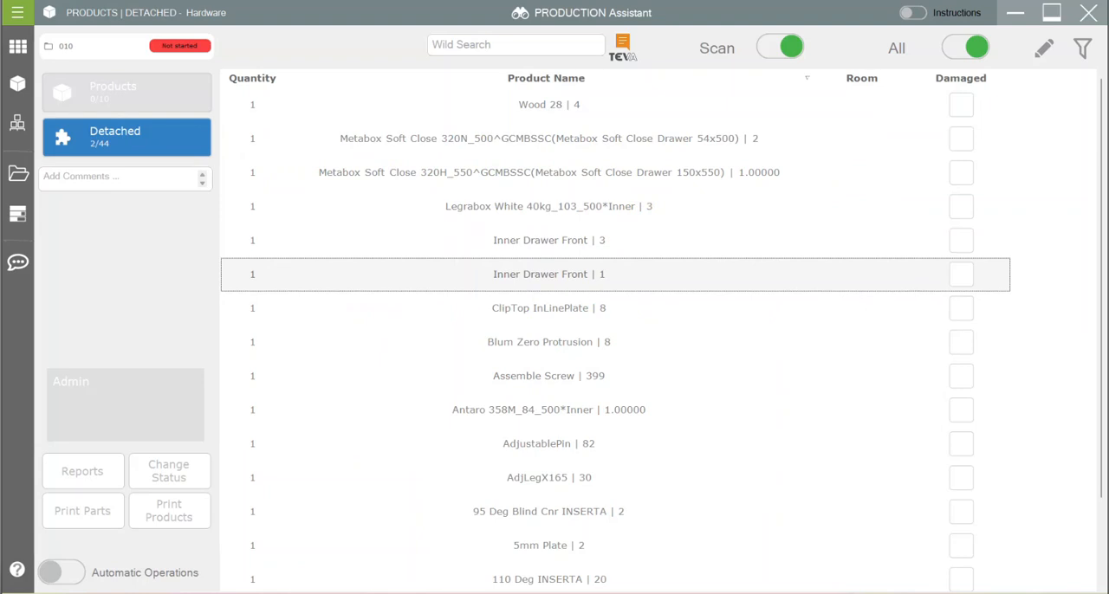
click(549, 308)
click(549, 342)
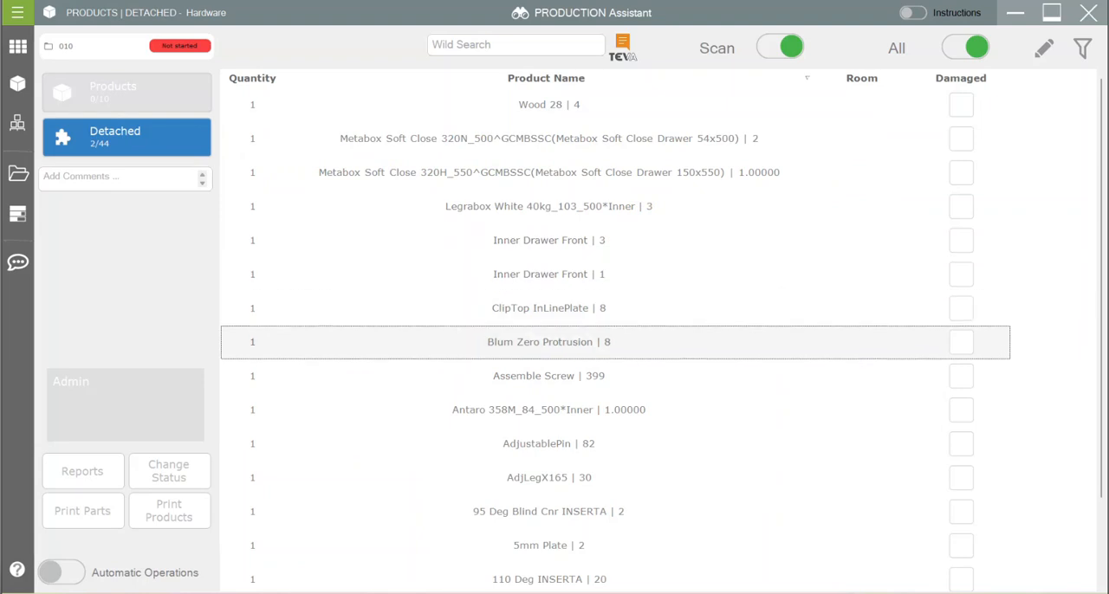
click(549, 376)
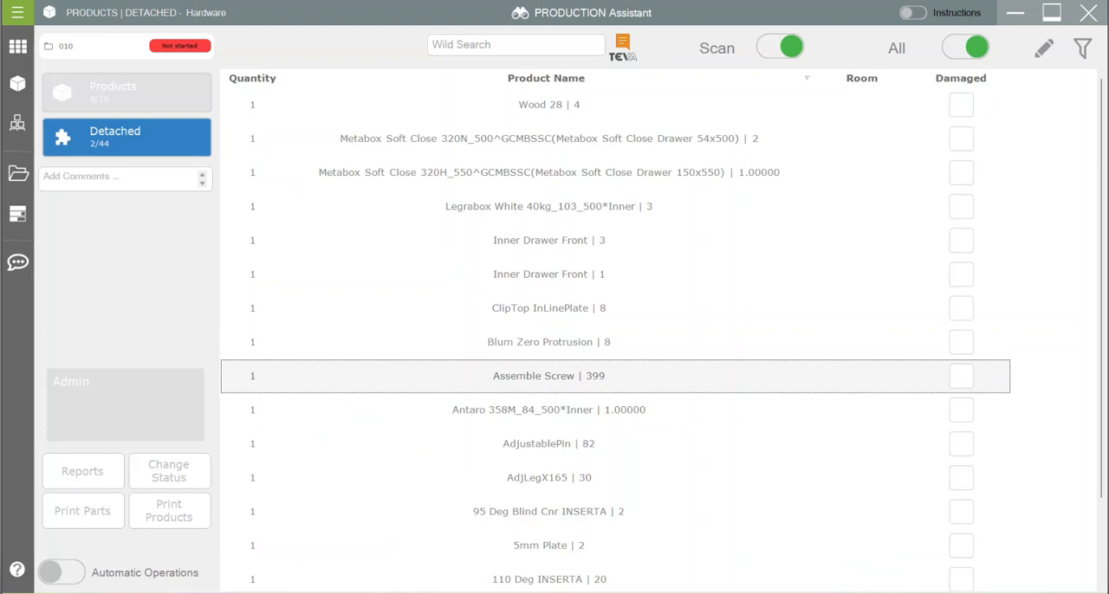
click(548, 240)
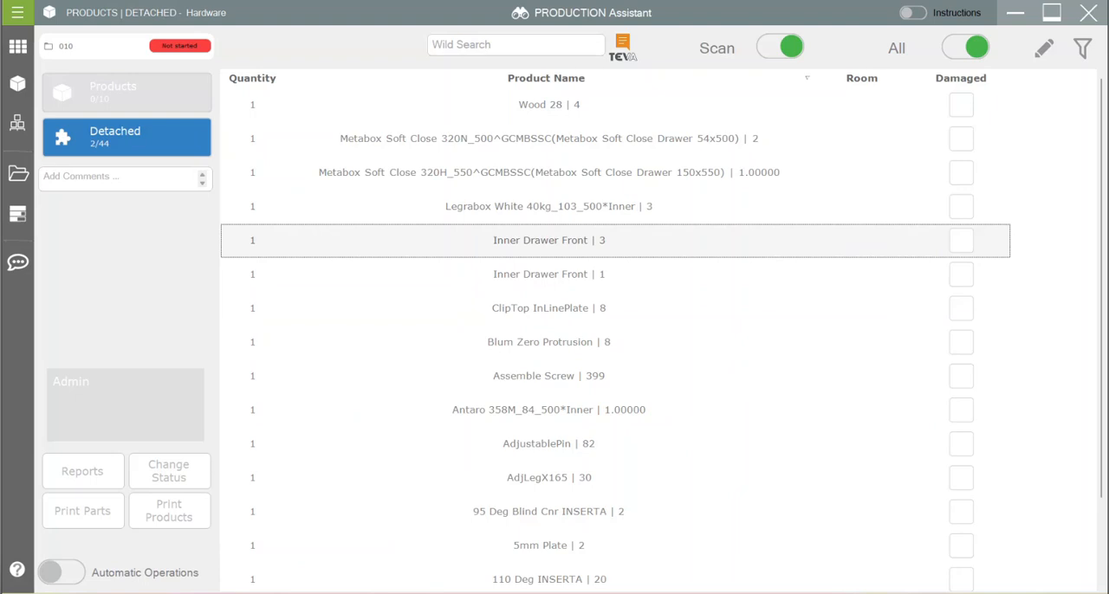
Step: Switch to Metal Front Label.pdf in Adobe Acrobat, examine the part name and first dimension on the label, and put the document away
key(alt+Tab)
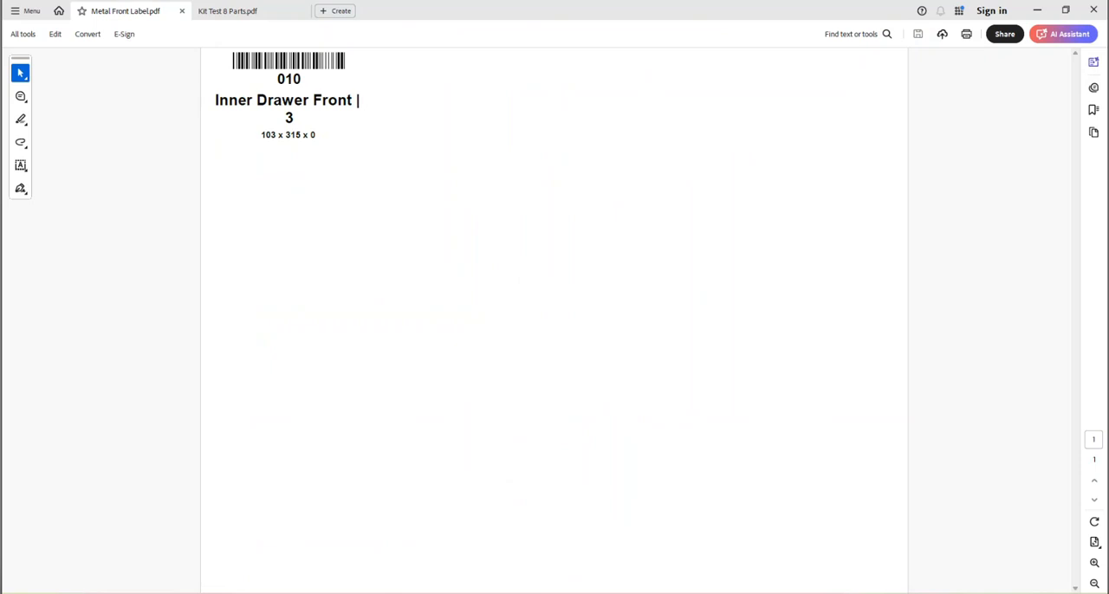
drag(214, 99, 353, 100)
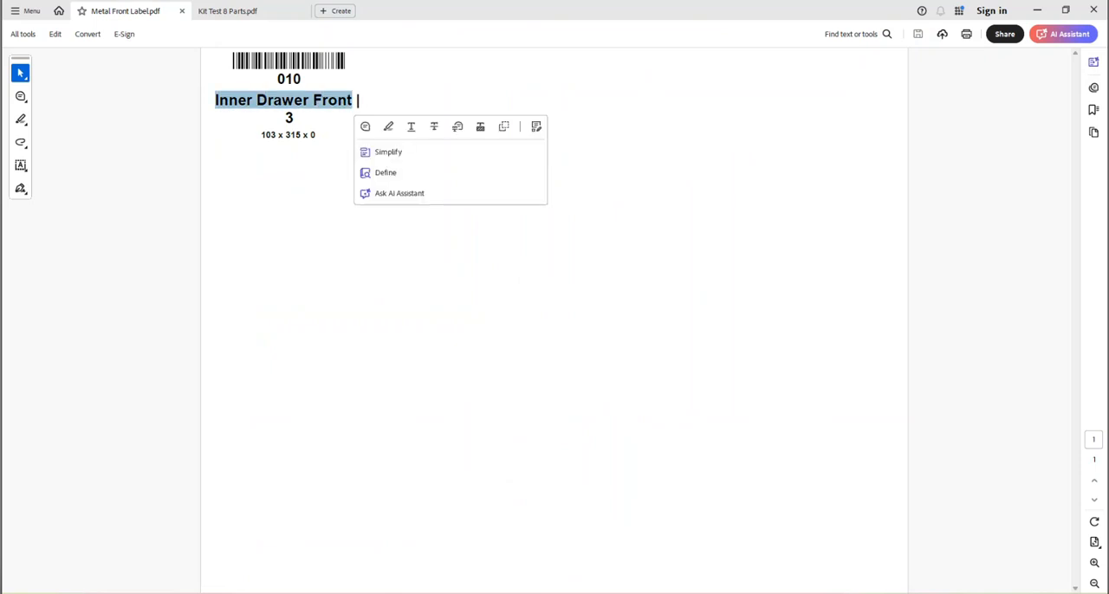
click(357, 101)
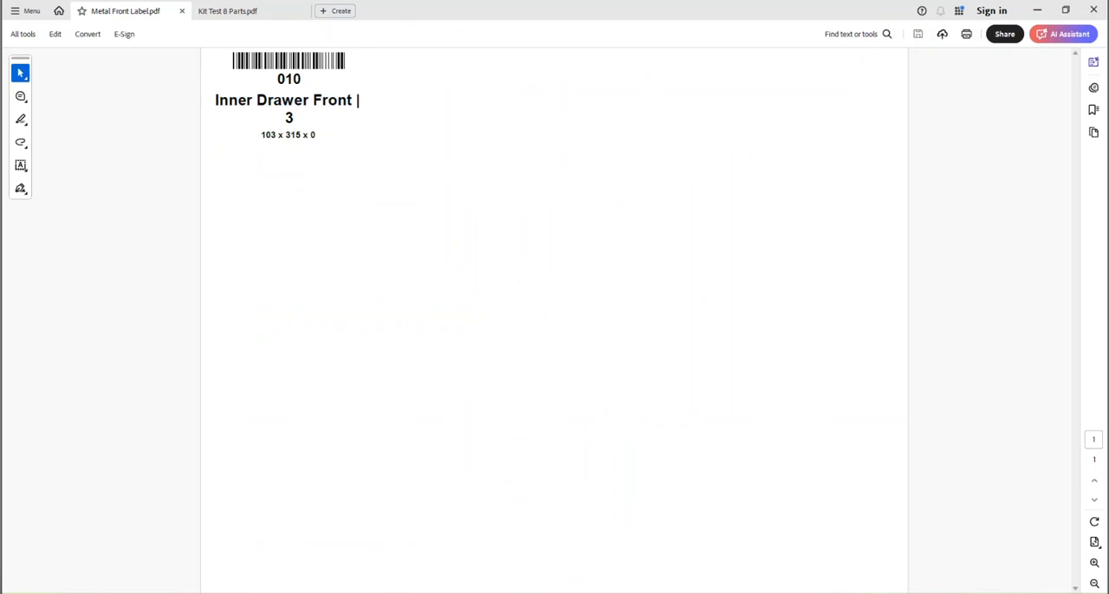
drag(261, 134, 277, 135)
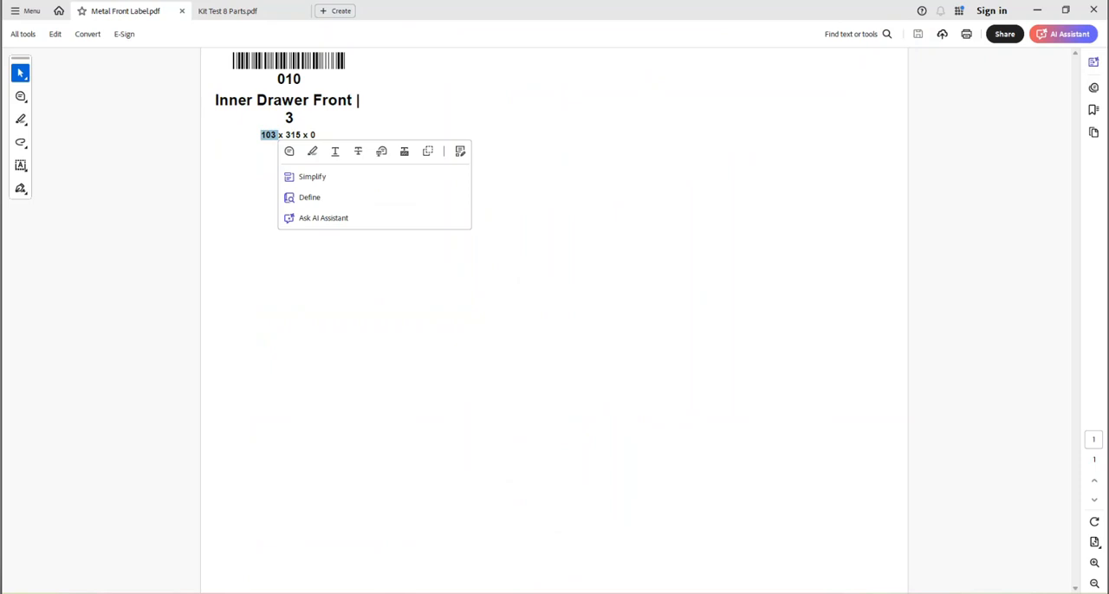
click(278, 135)
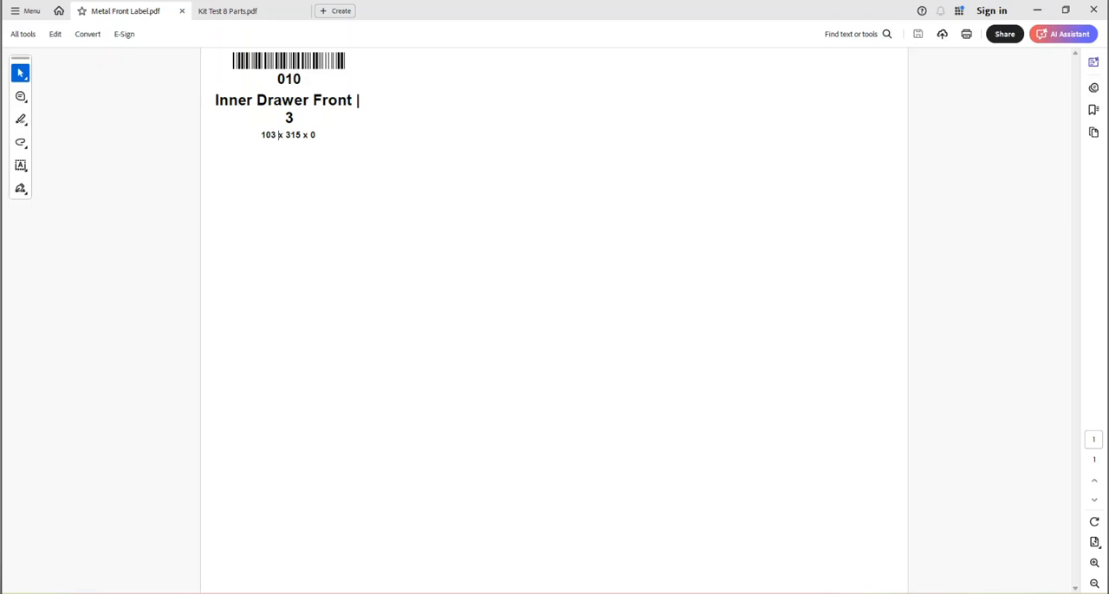
click(1037, 10)
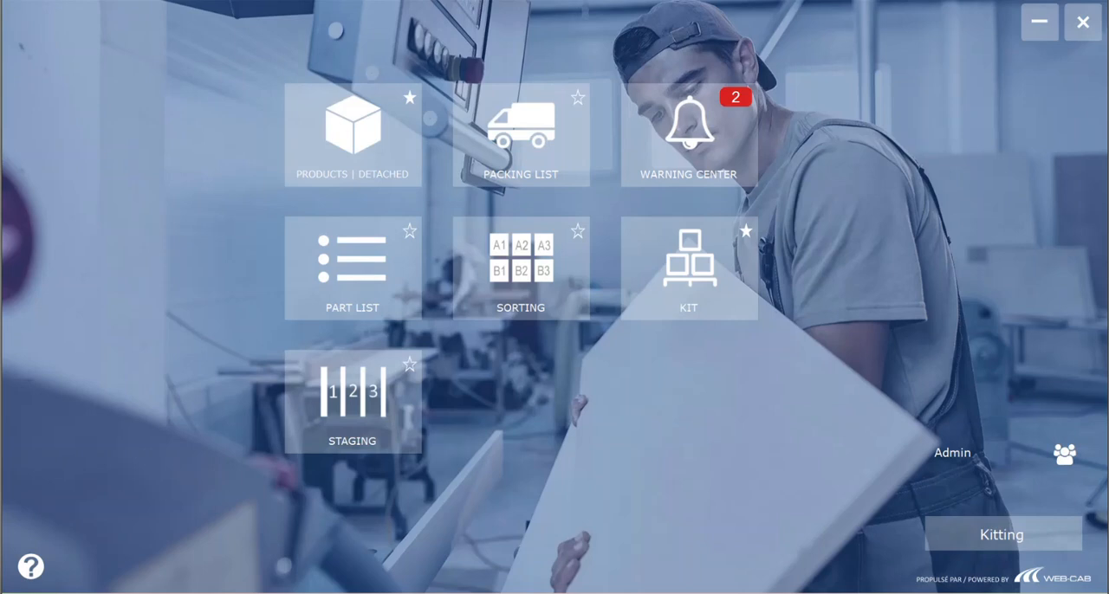
Step: Open the Kit module at the Kitting station, list work order 010 by parts, and add two empty kits
click(689, 268)
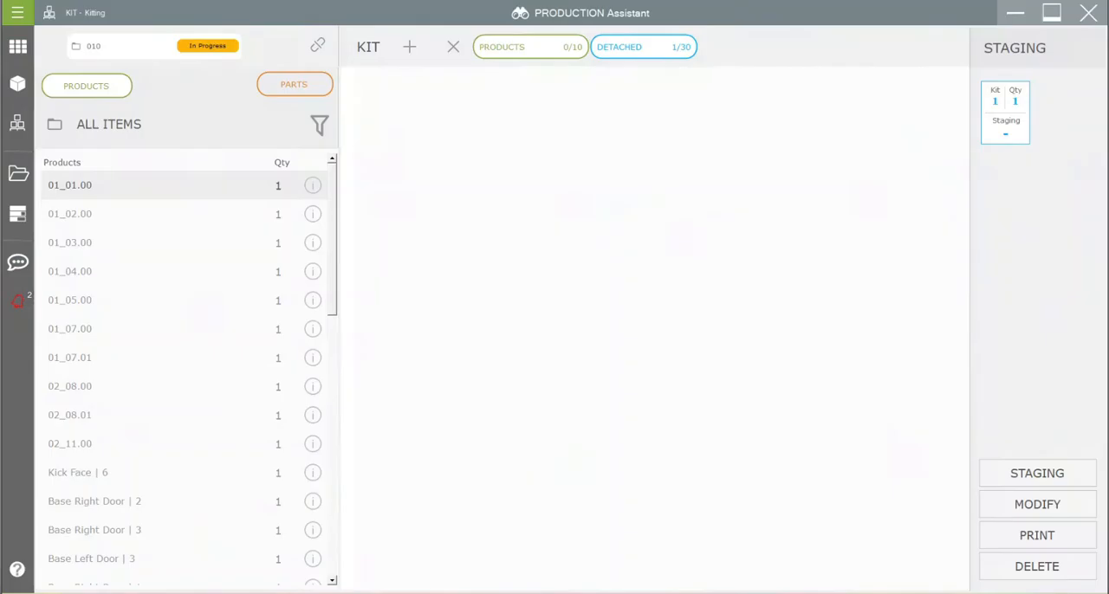
click(295, 84)
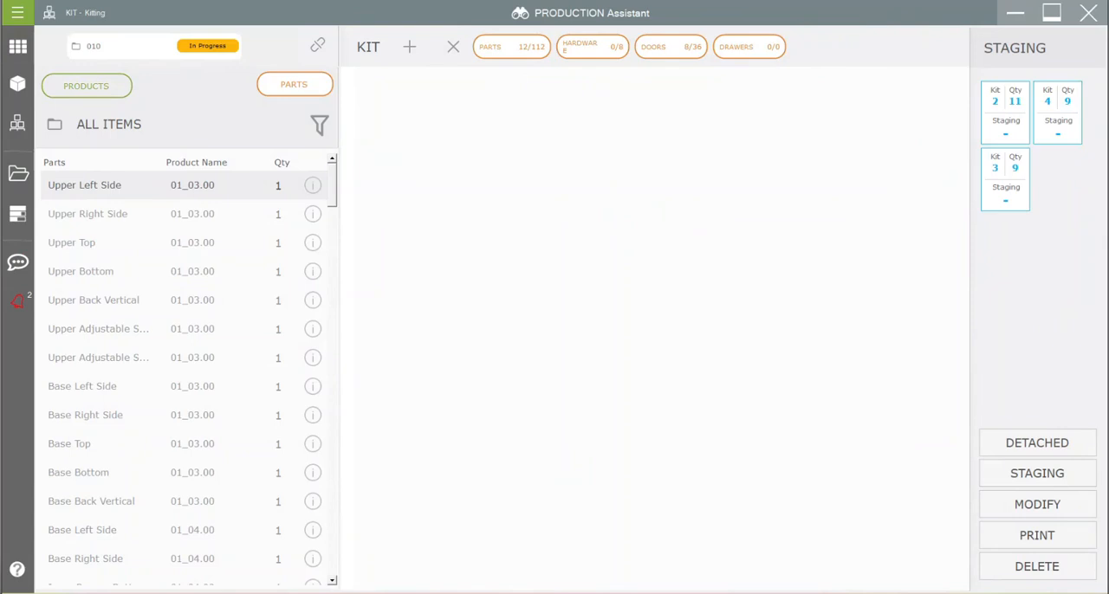
click(409, 46)
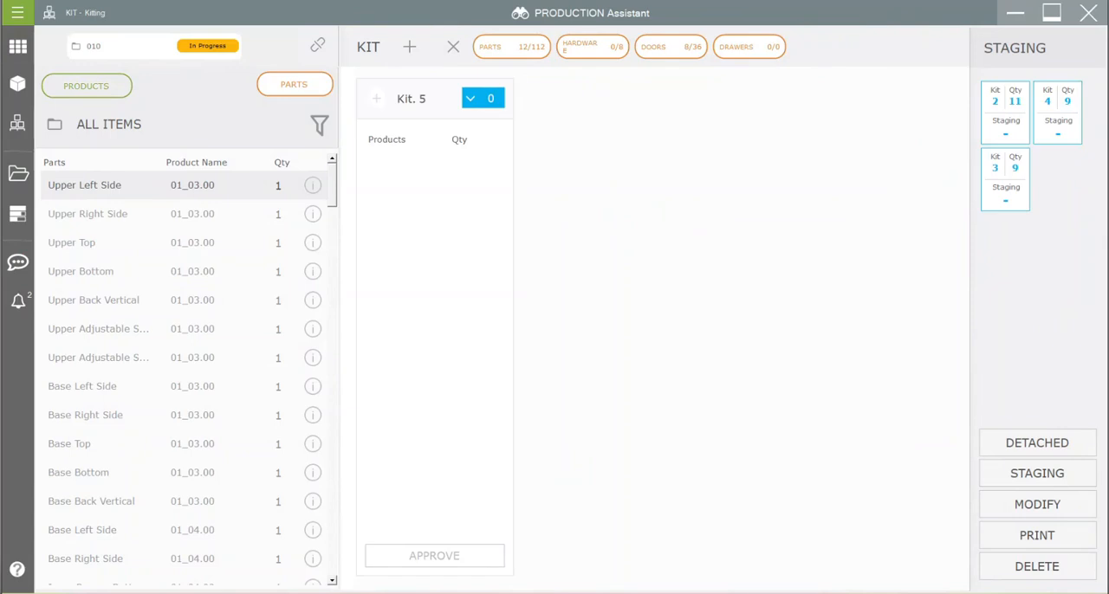
click(408, 47)
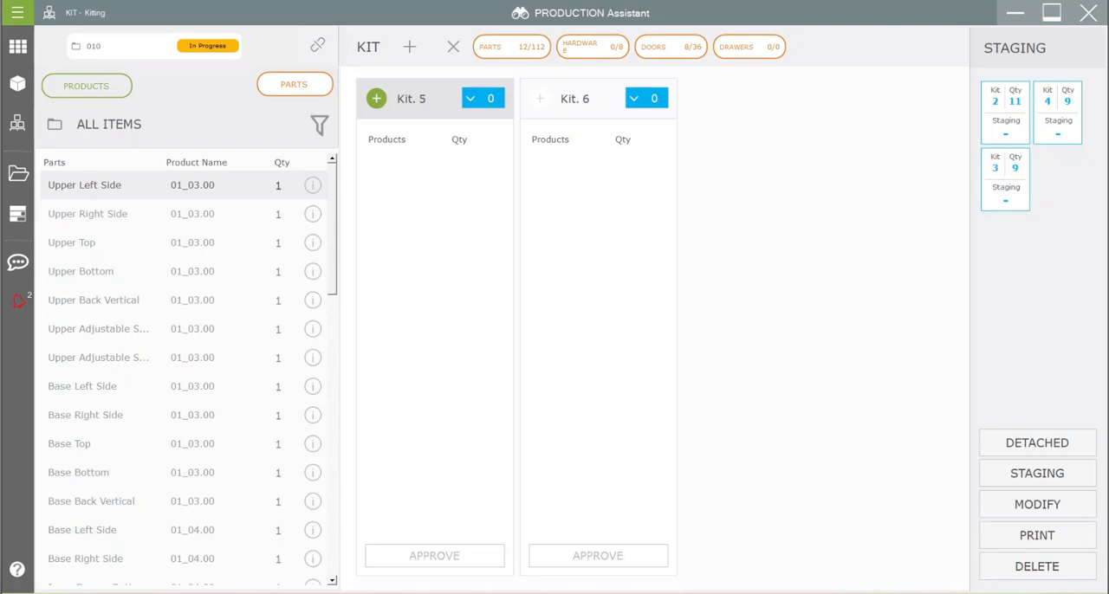
Step: Add the twelve 01_03.00 parts, from Upper Left Side through Base Back Vertical, to Kit 5 and approve the kit
click(184, 186)
click(184, 186)
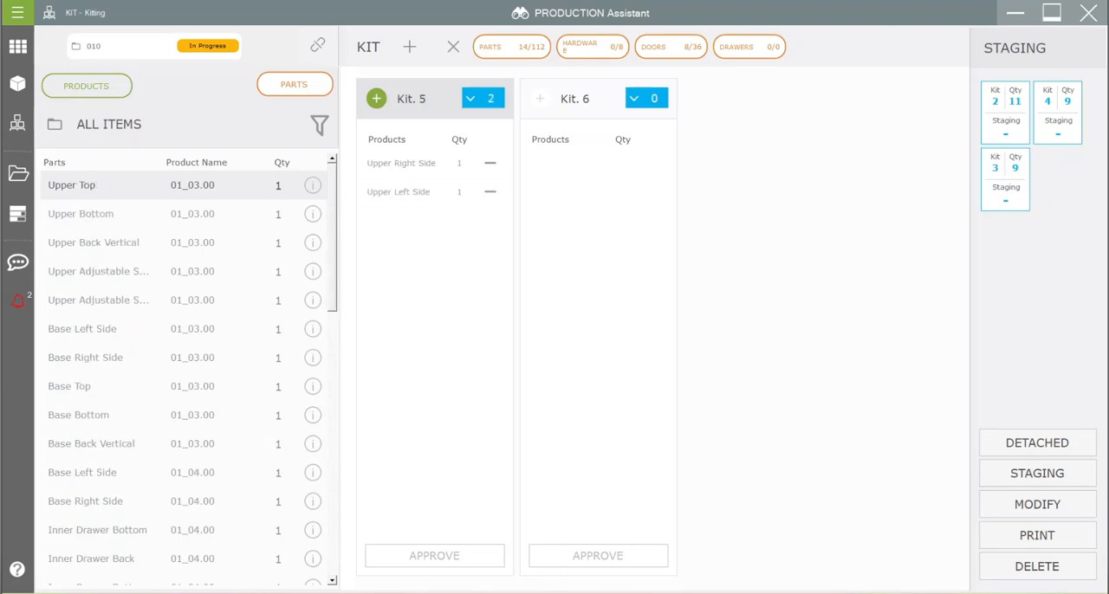
click(183, 185)
click(184, 185)
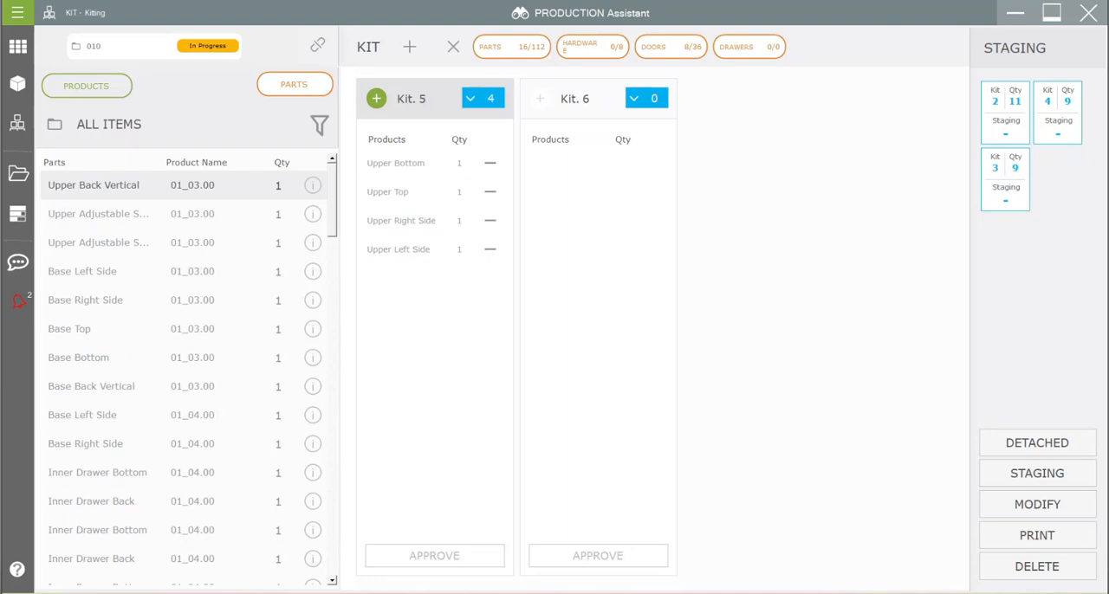
click(184, 186)
click(183, 185)
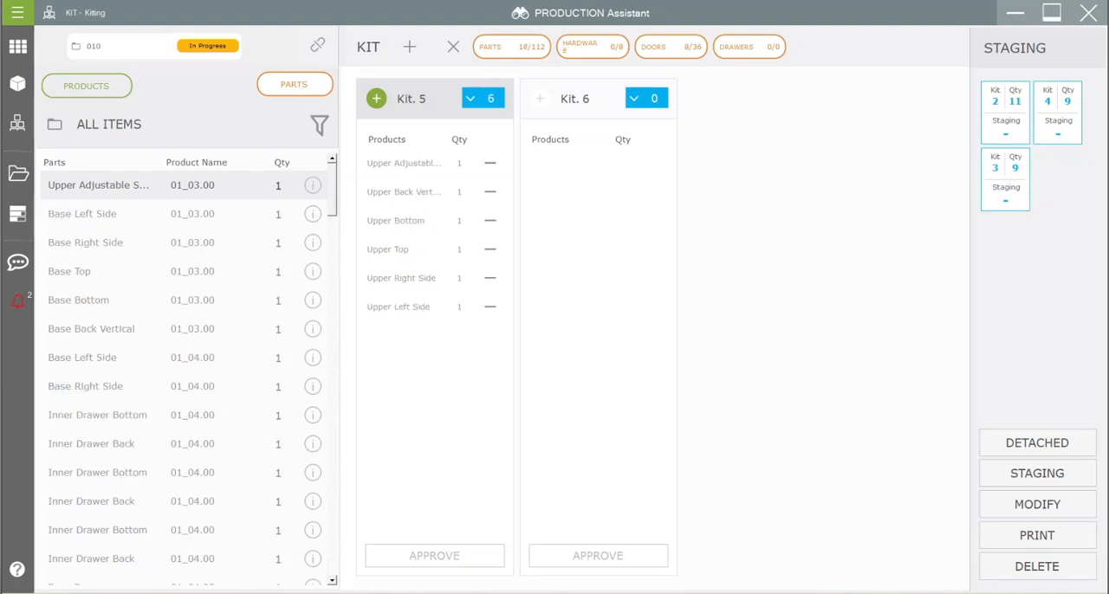
click(183, 185)
click(183, 185)
click(184, 185)
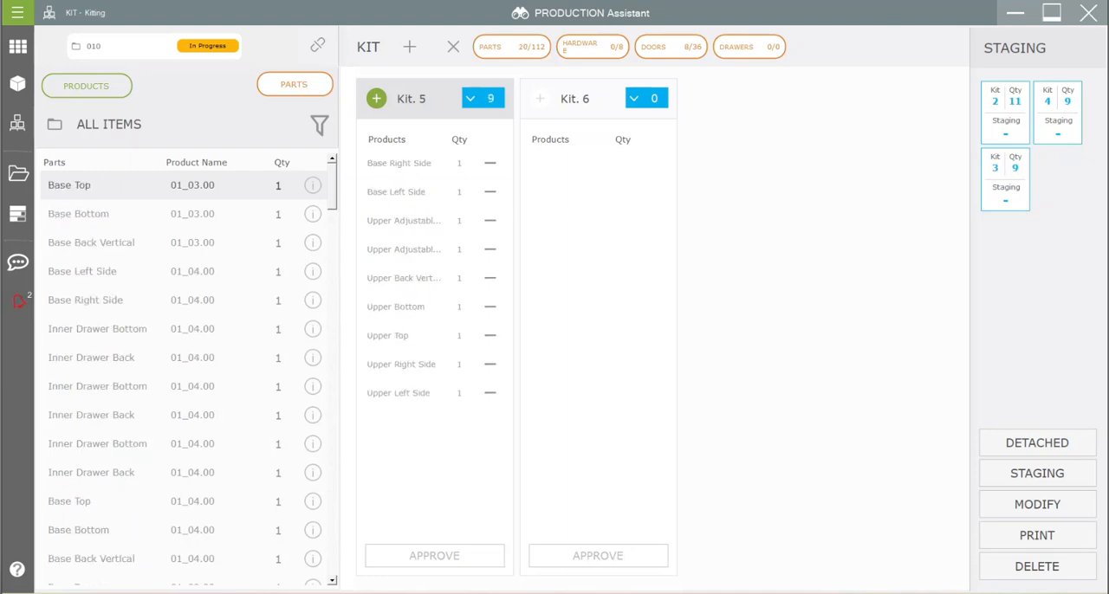
click(183, 186)
click(184, 185)
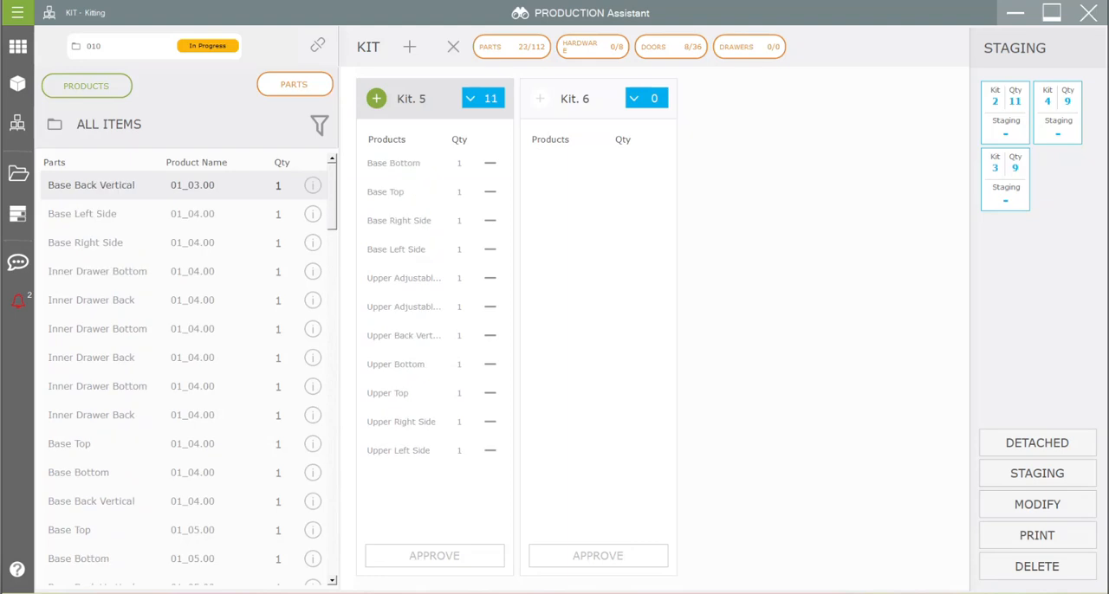
click(184, 185)
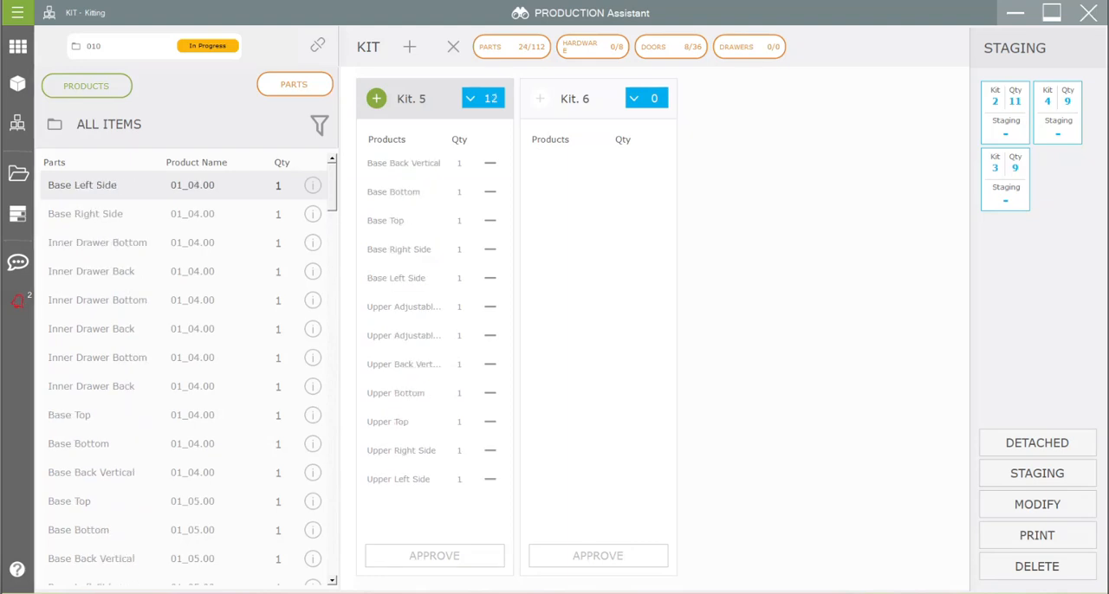
click(434, 556)
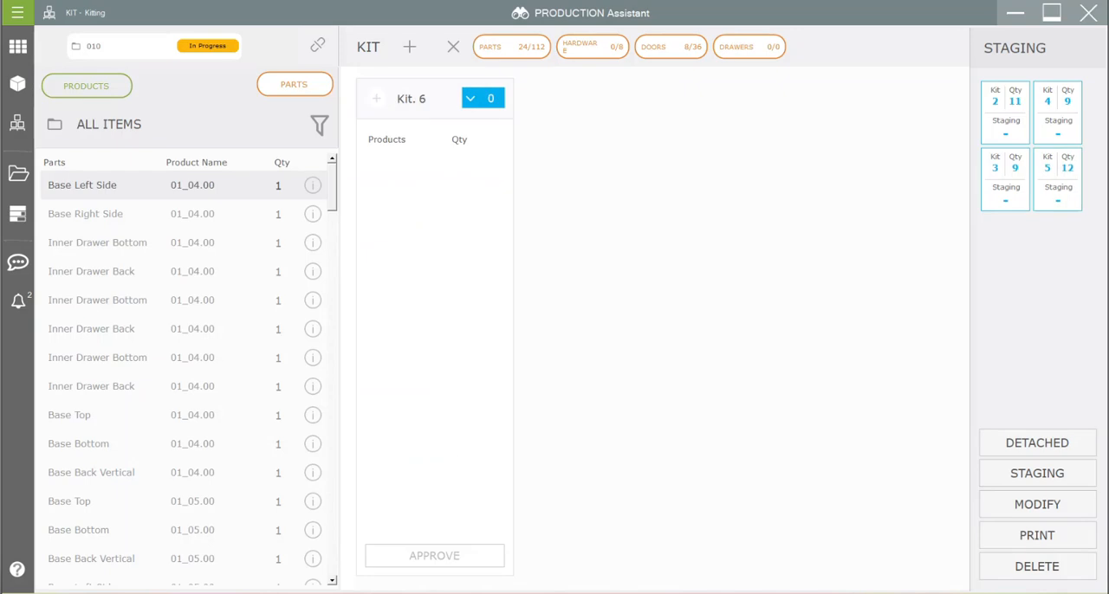
Step: Select Kit 5 in staging, switch to Adobe Acrobat to examine the kit list in Kit Test 8 Parts.pdf, and return to PRODUCTION Assistant
click(1058, 179)
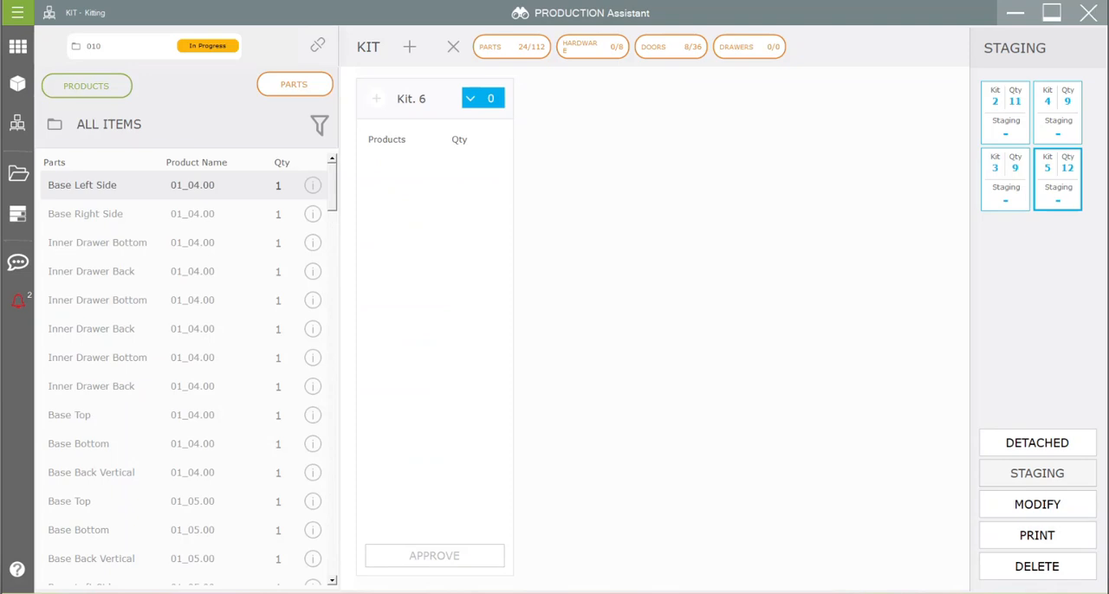
mouse_move(719, 593)
click(657, 572)
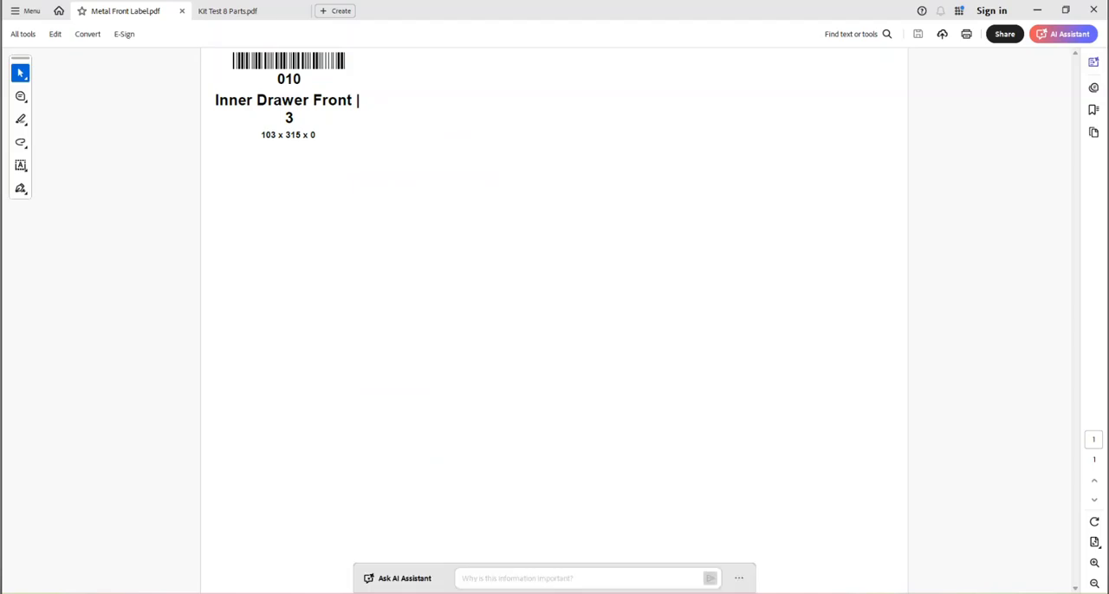
click(229, 11)
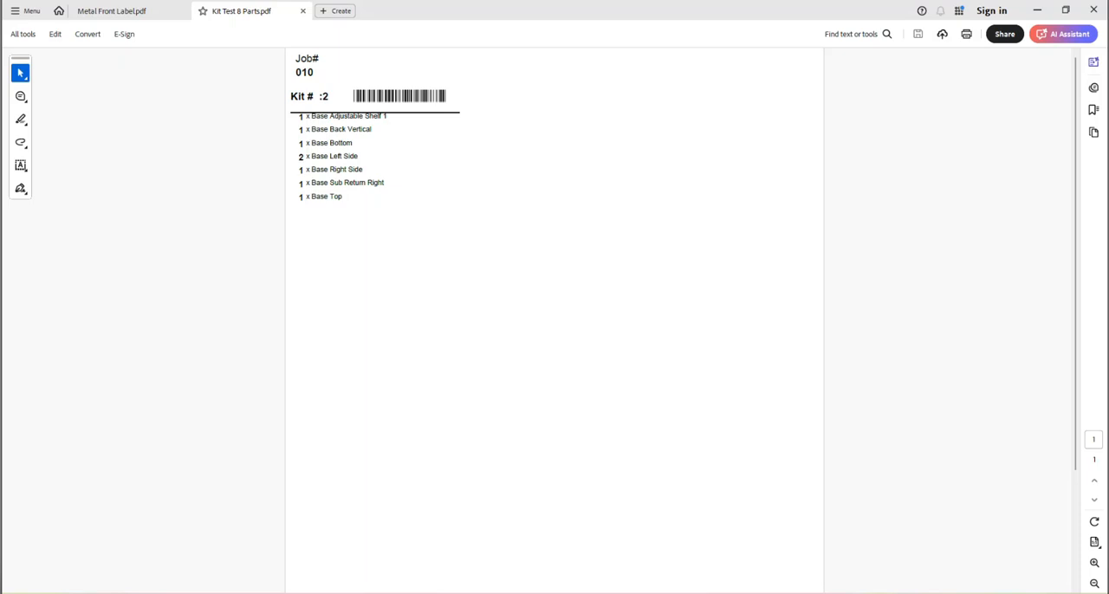
key(alt+Tab)
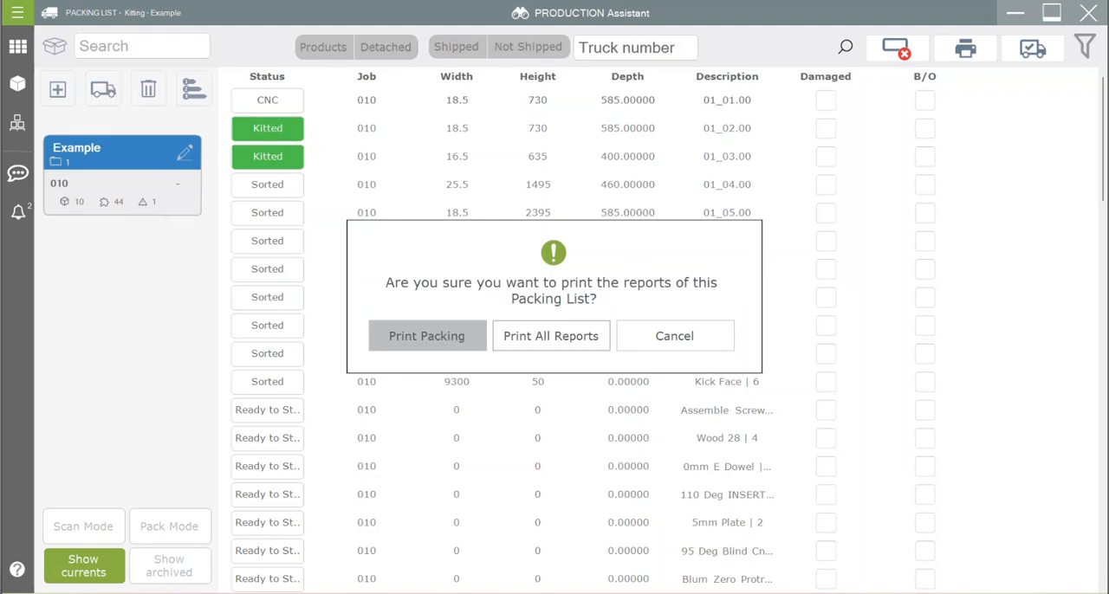
Step: Generate the packing report for the Example packing list, read through both pages of the Dispatch Summary, and close the report
click(427, 336)
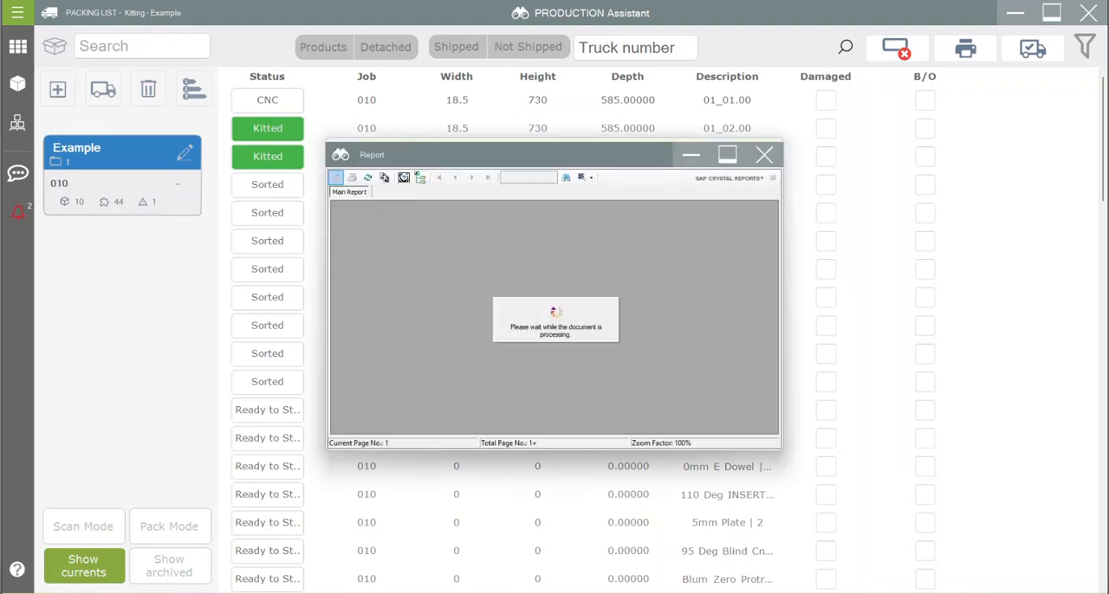
click(727, 154)
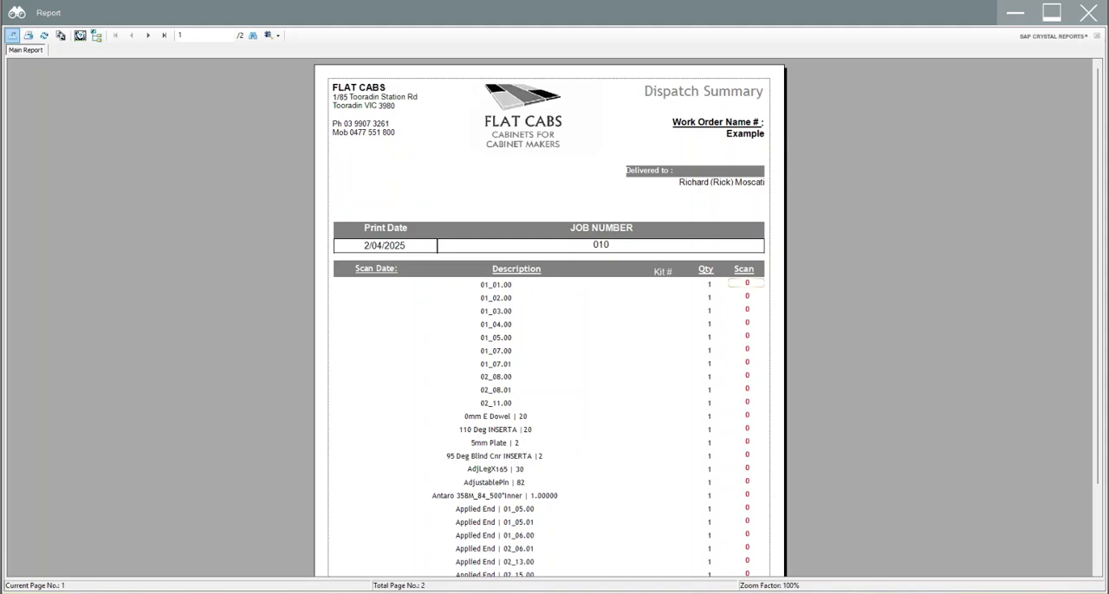
scroll(549, 321, down, 3)
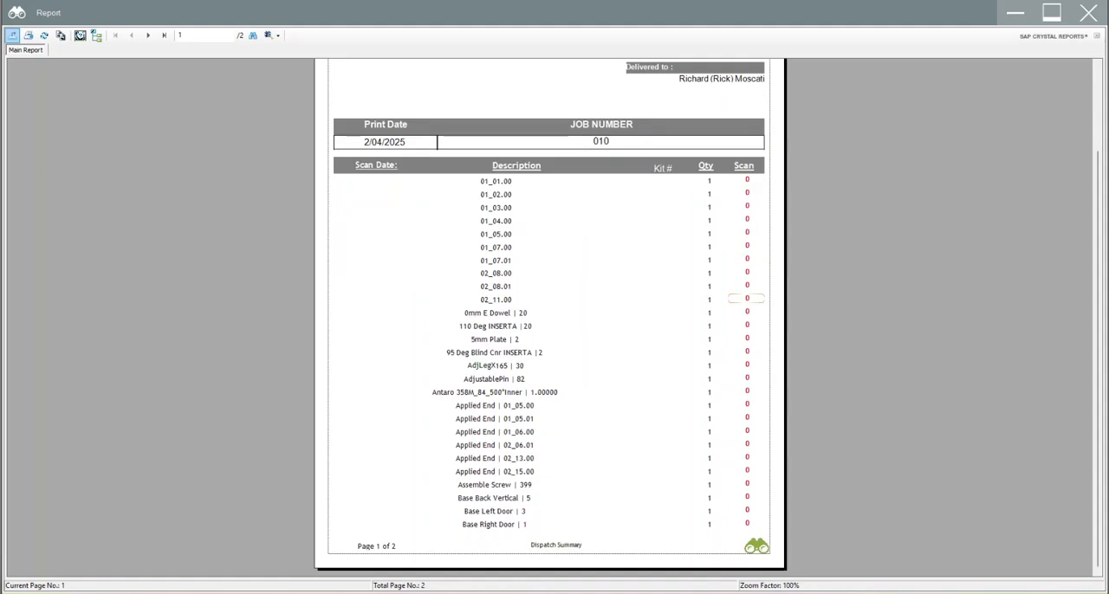
click(147, 35)
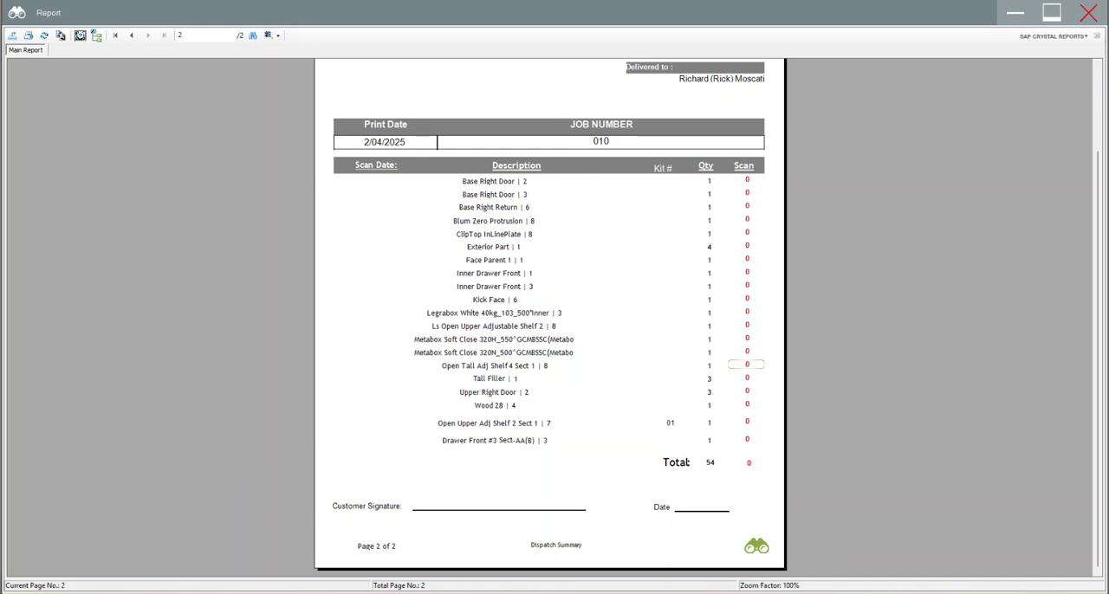
click(1088, 12)
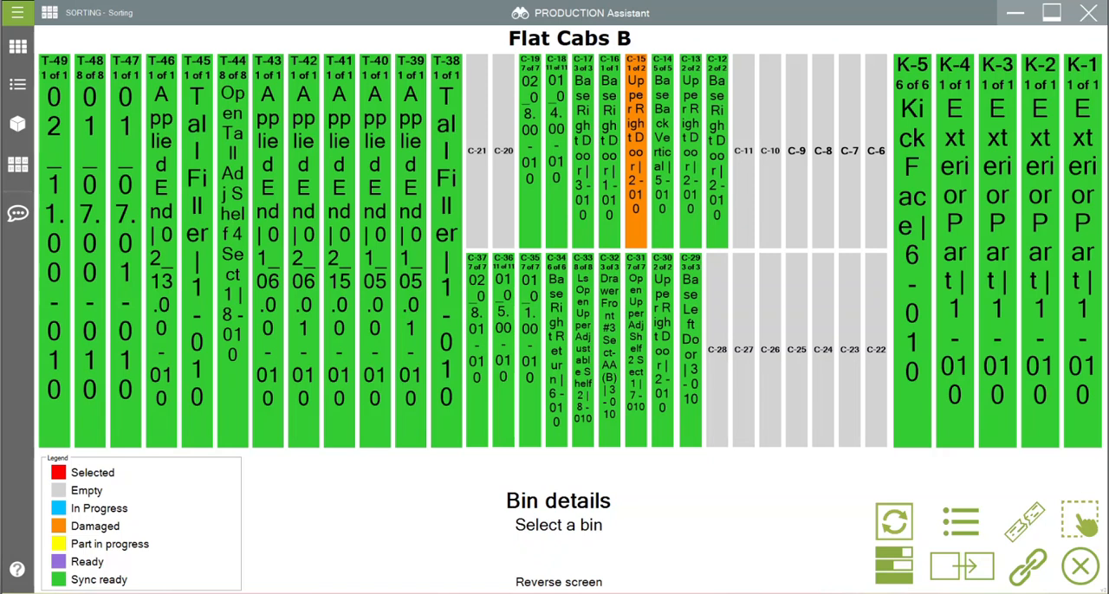
Step: Examine the details of Upper Left Side in sorting bin C-37, mark that part as damaged, and close the bin
click(477, 350)
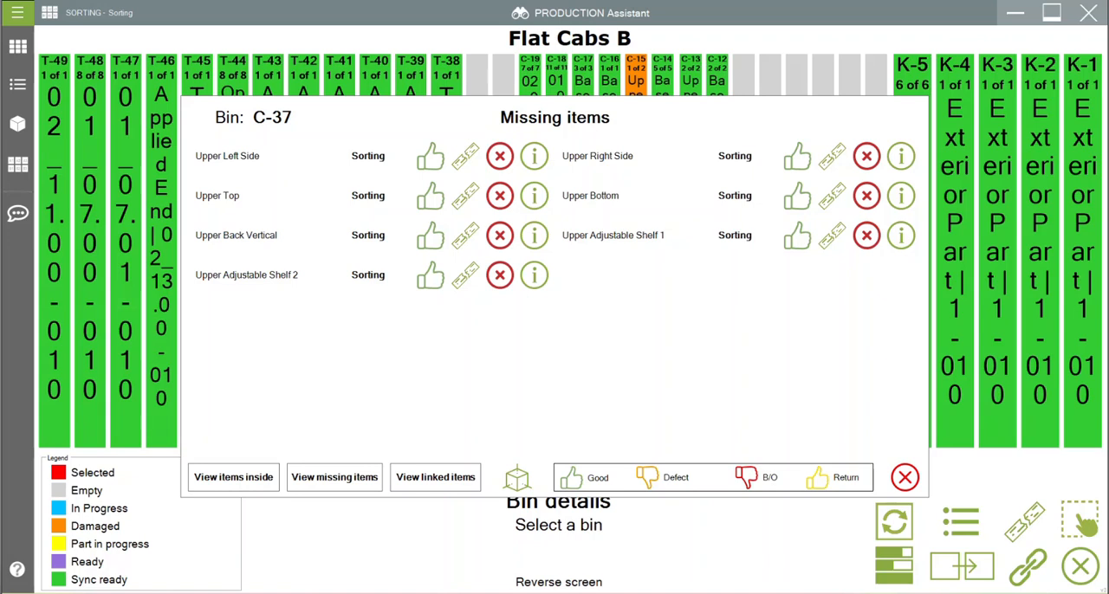
click(534, 156)
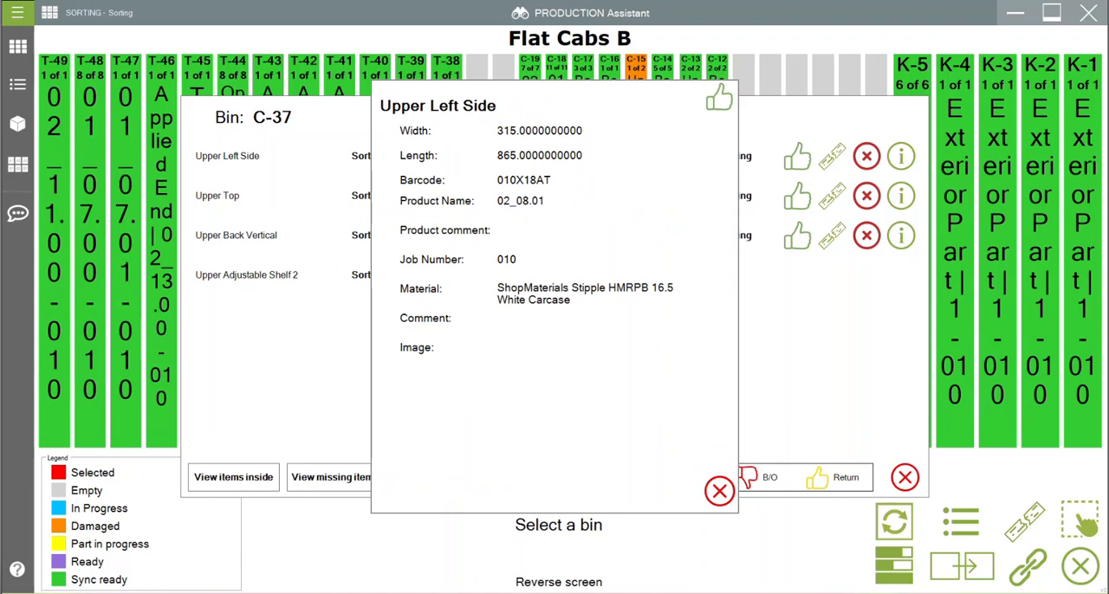
click(719, 491)
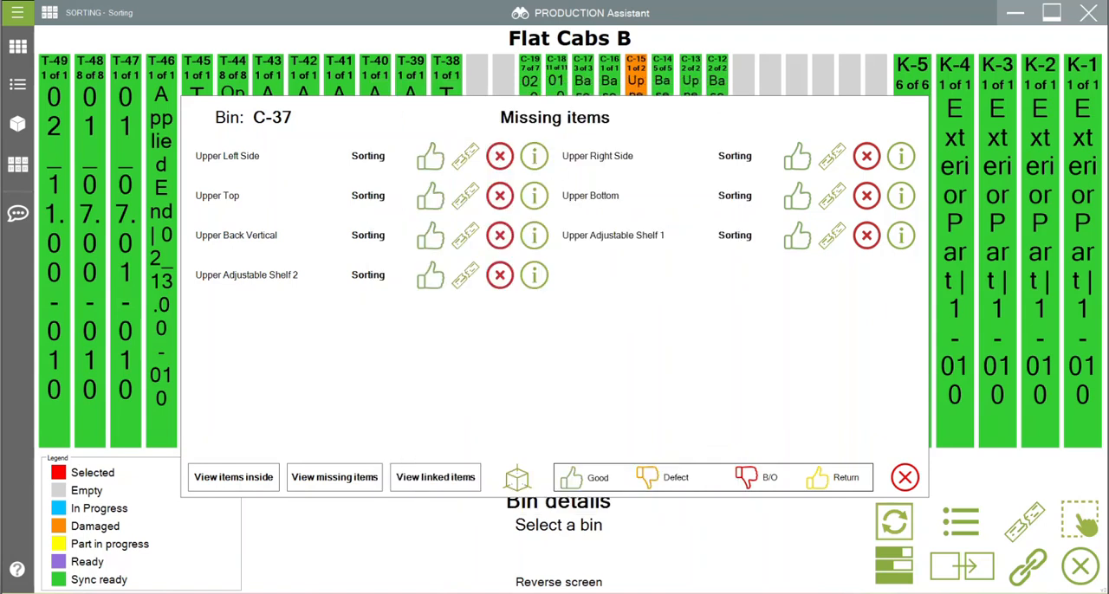
click(465, 157)
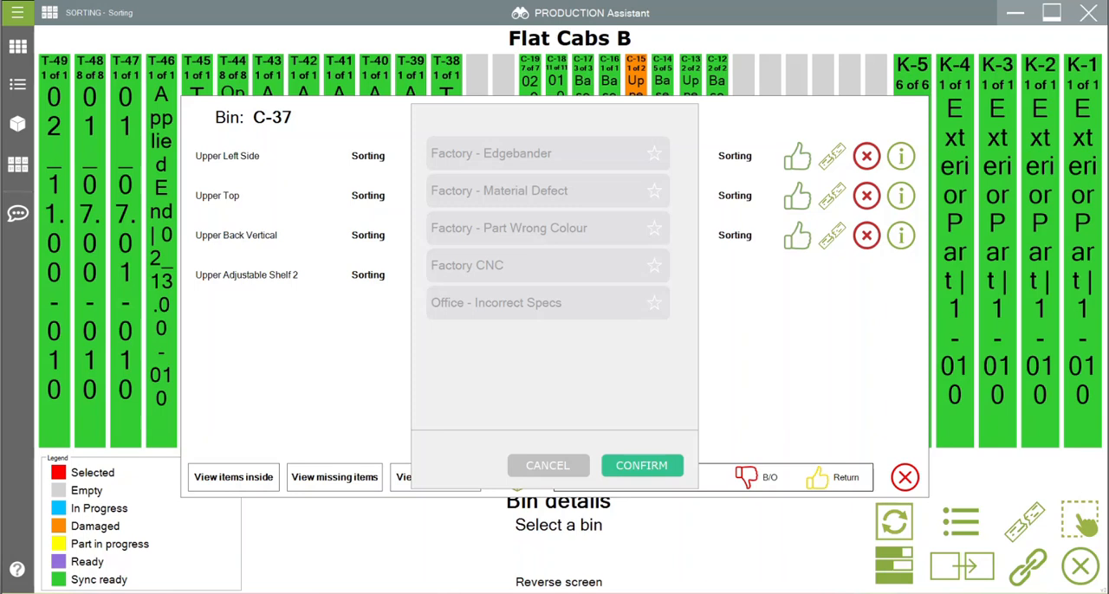
click(642, 466)
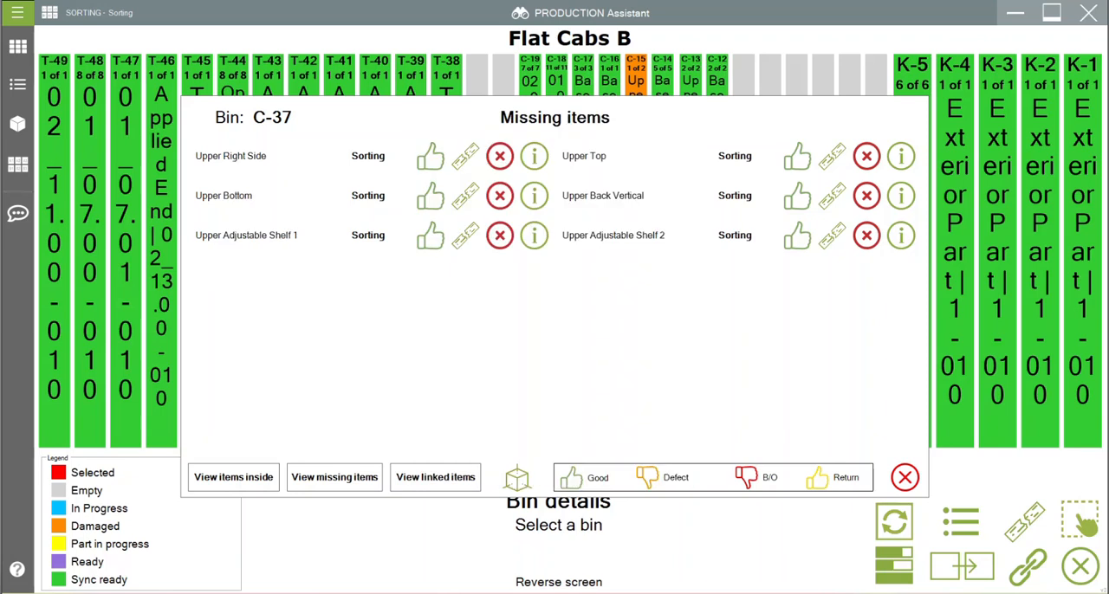
click(905, 477)
Step: Check the sorting rack progression, and examine the details of the missing Upper Left Door | 01_07.00 in bin C-15
click(894, 566)
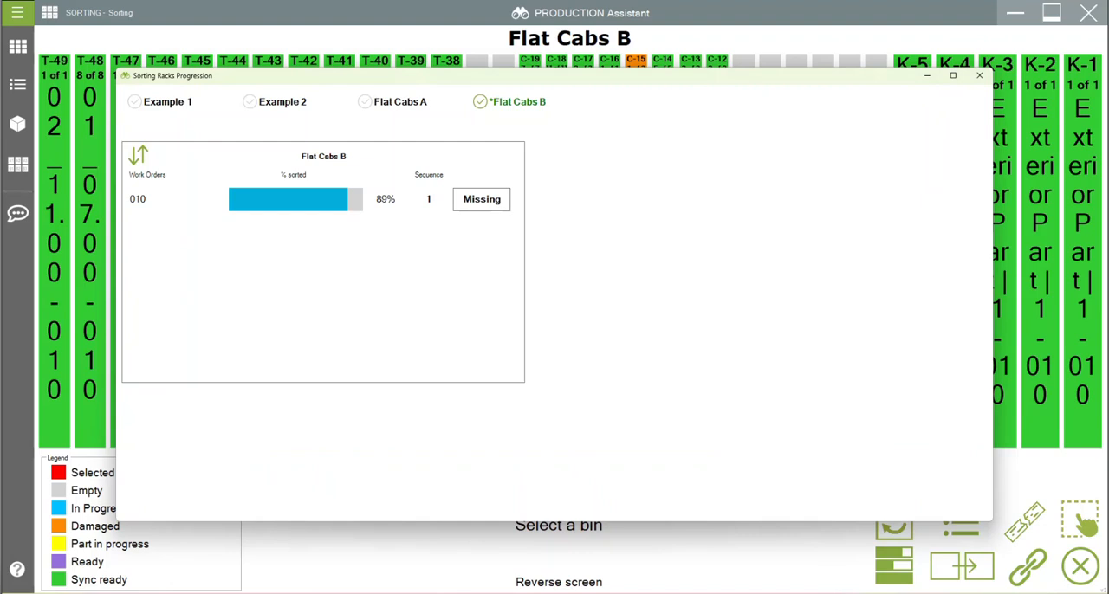
click(979, 75)
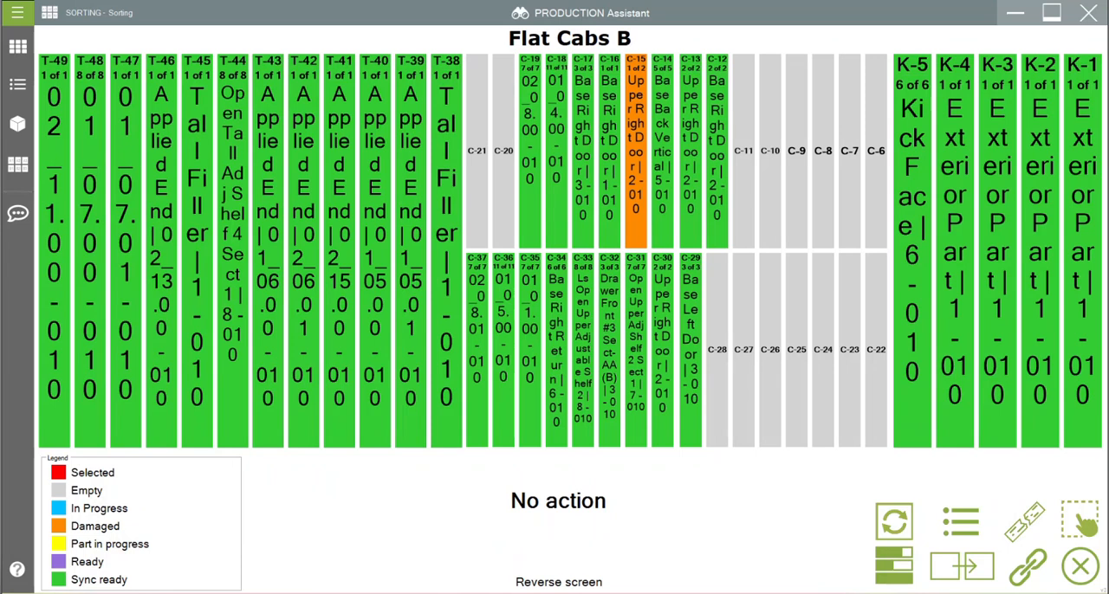
click(961, 522)
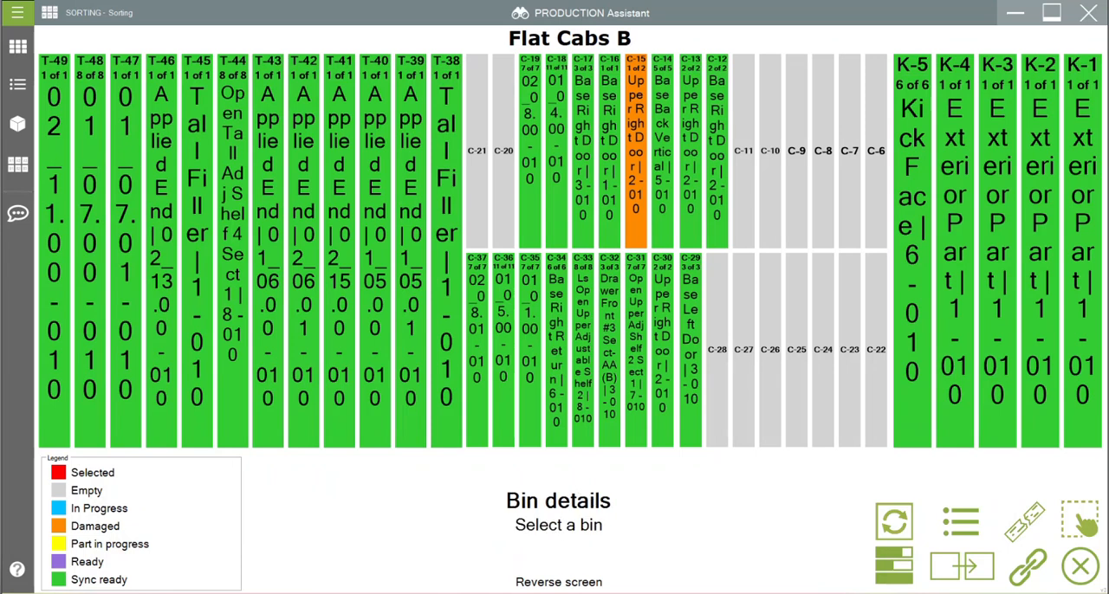
click(636, 155)
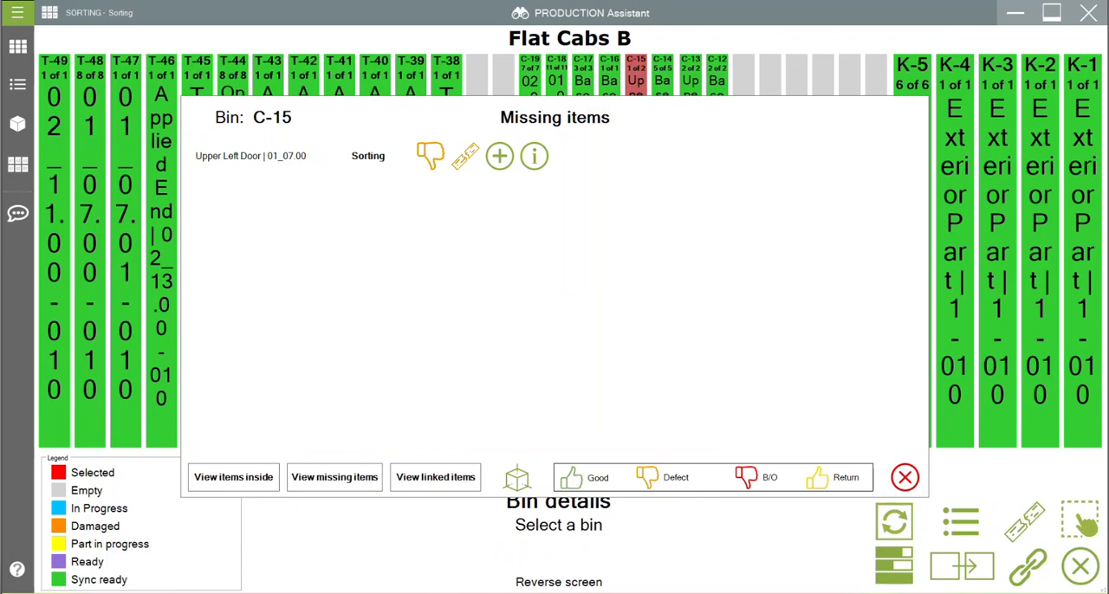
click(533, 156)
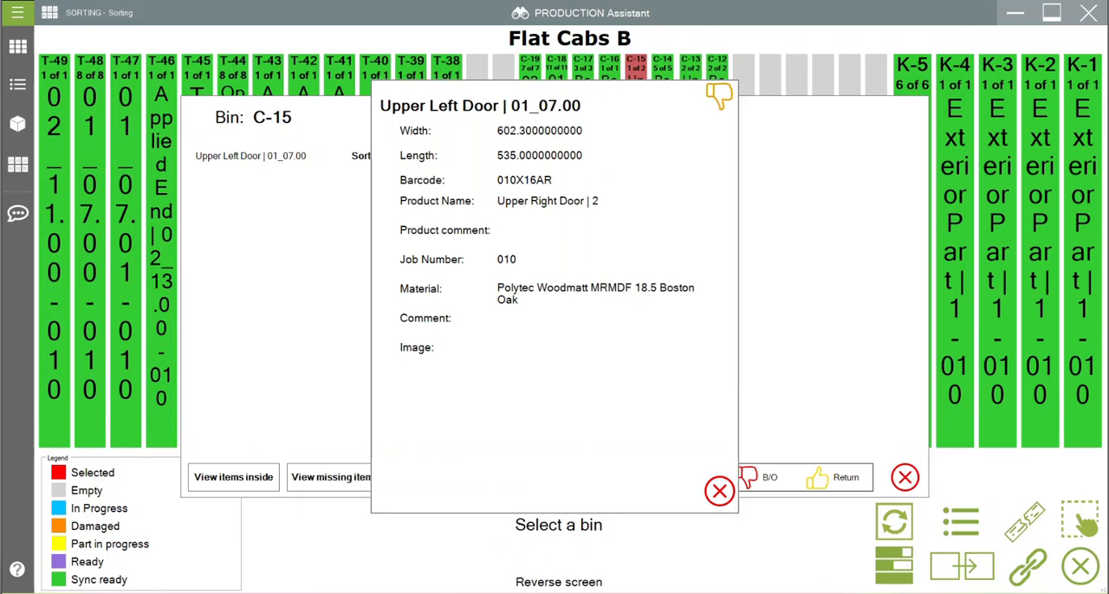
click(719, 491)
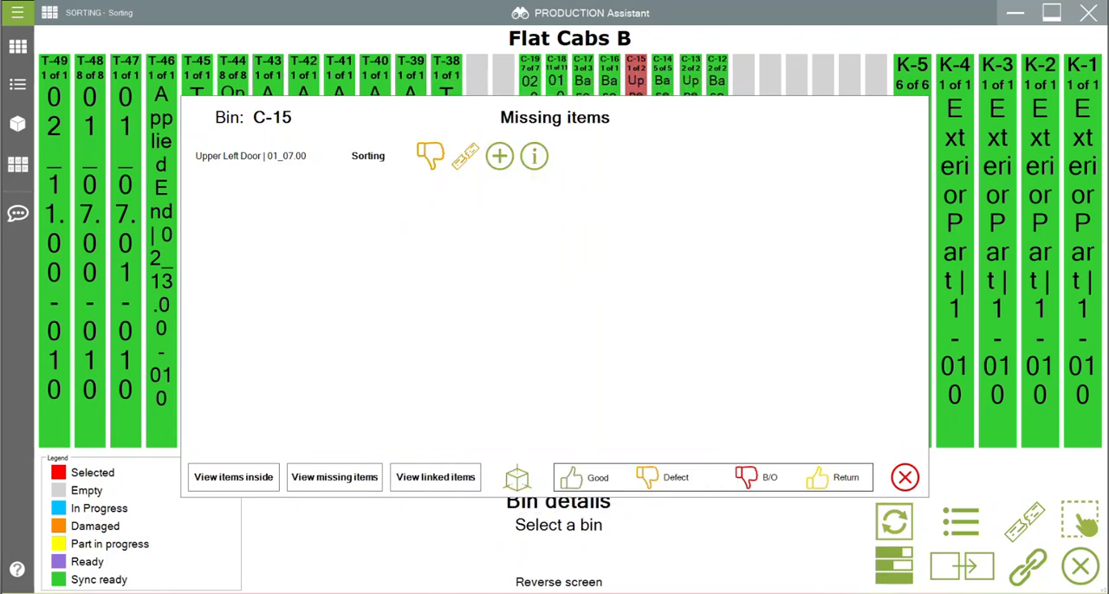
click(904, 477)
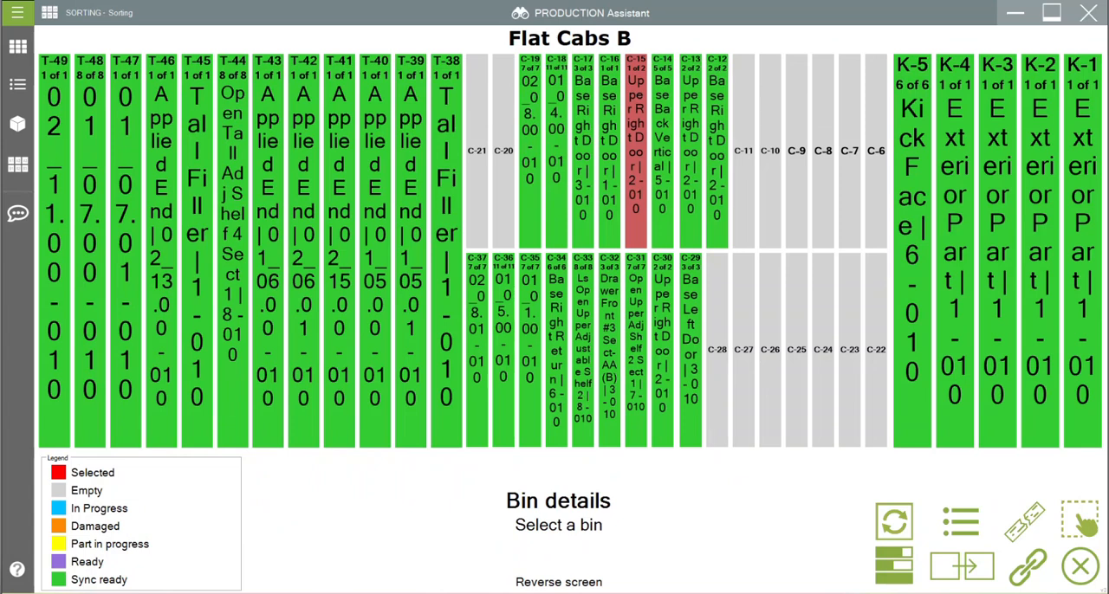
Step: Open work order 010 at the CNC station and look over its part list
click(1083, 522)
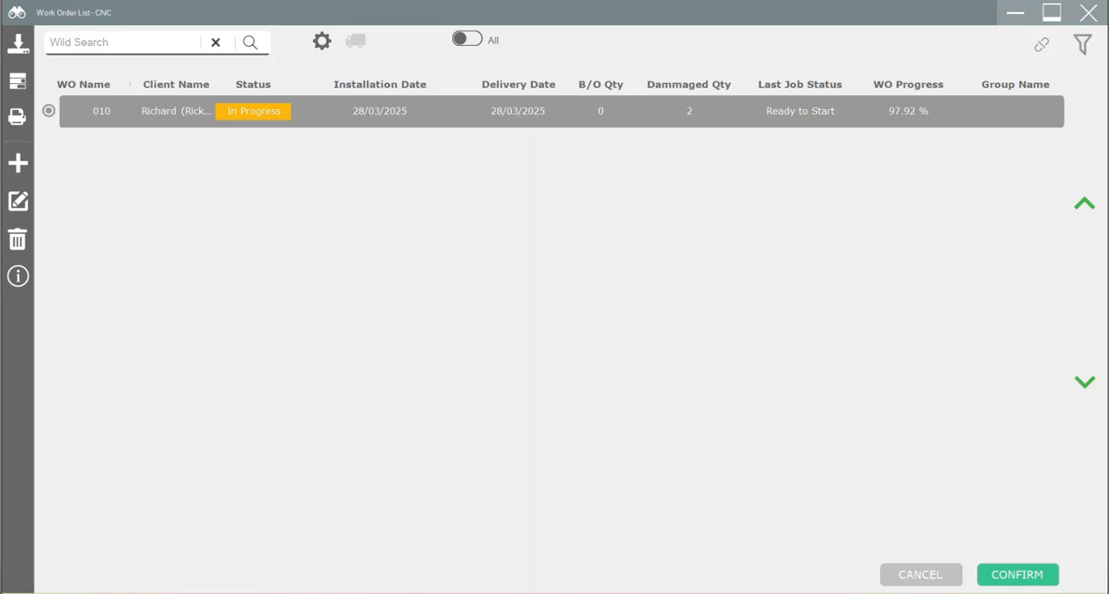
click(551, 112)
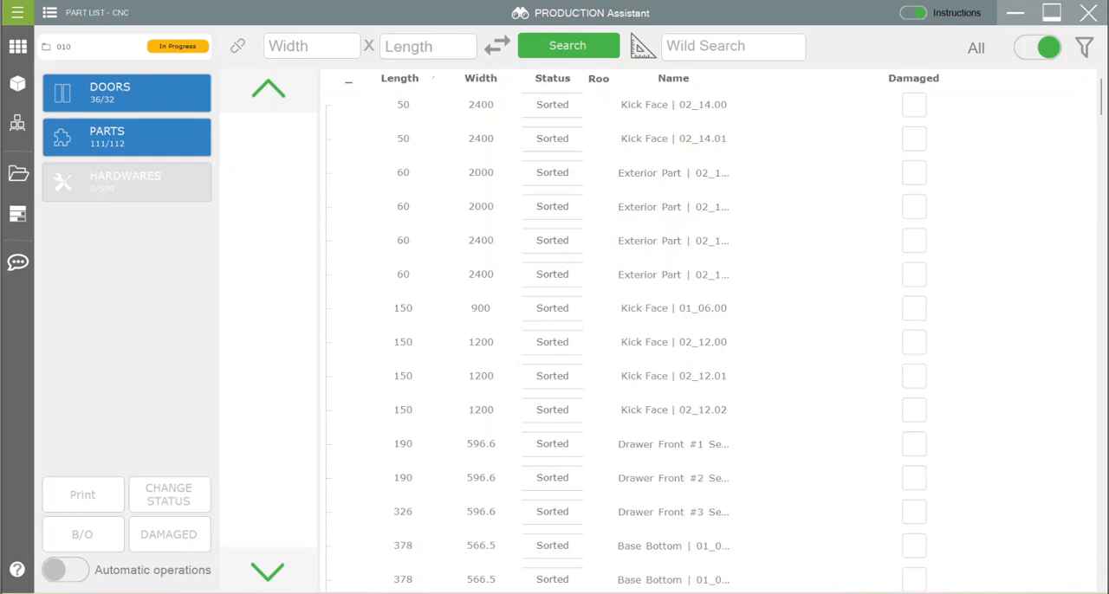
scroll(485, 288, down, 1)
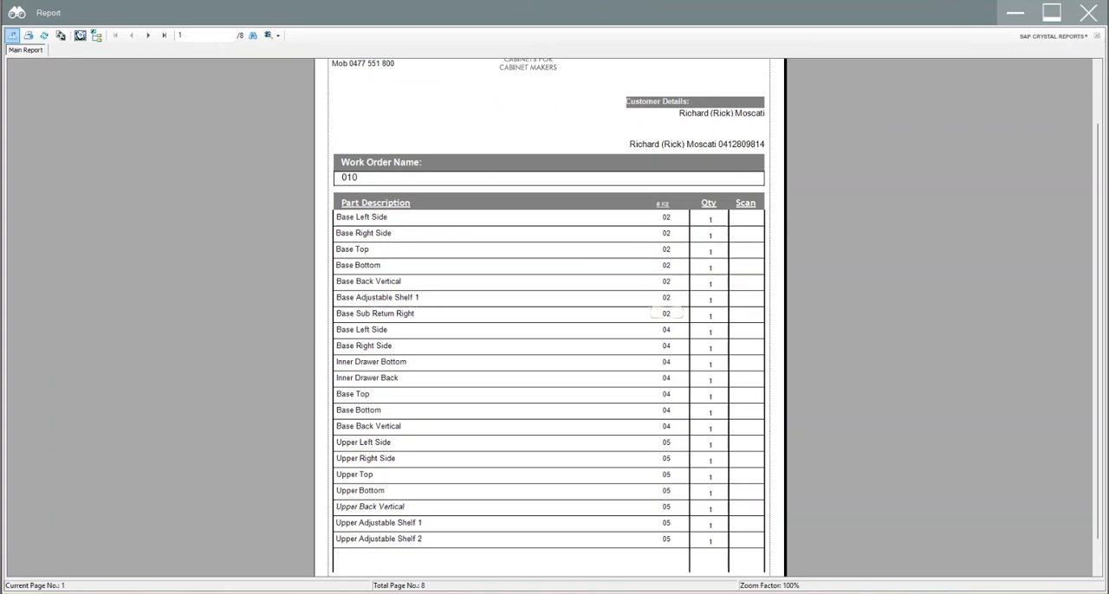
Step: Page through the Part Summary Report of work order 010 up to page 6 and back, examining the parts and their kit numbers
scroll(549, 312, down, 1)
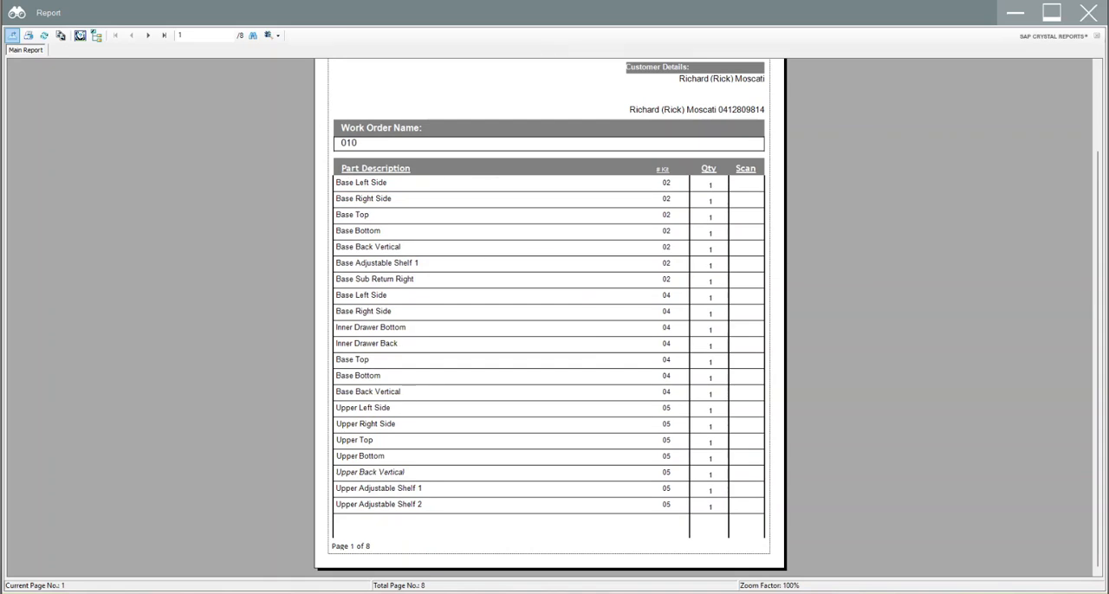
click(147, 36)
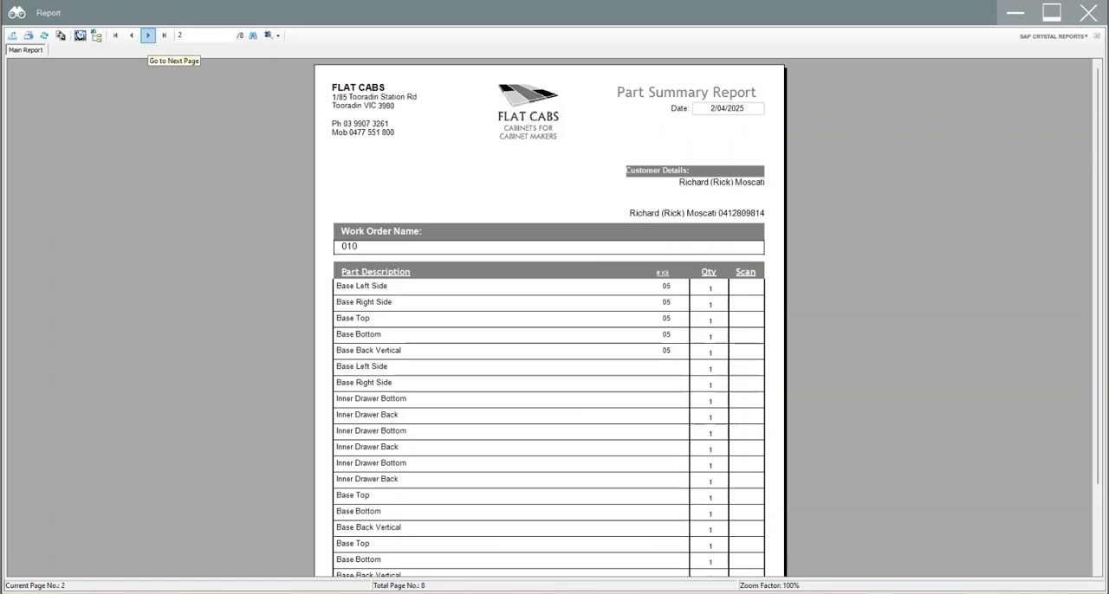
click(147, 36)
click(147, 35)
click(148, 35)
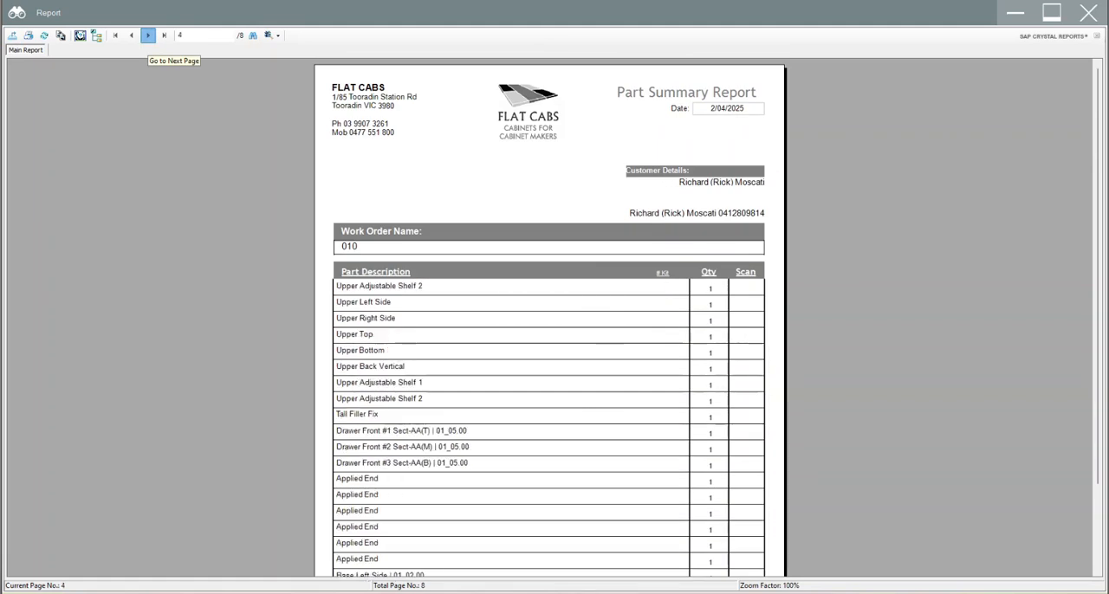
click(147, 36)
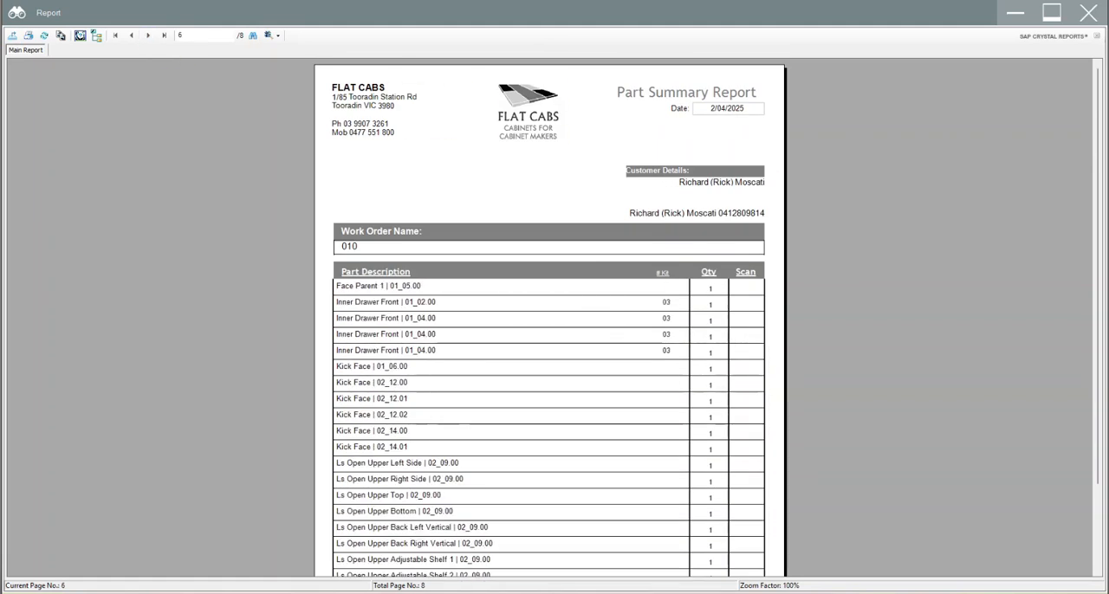
scroll(549, 312, down, 3)
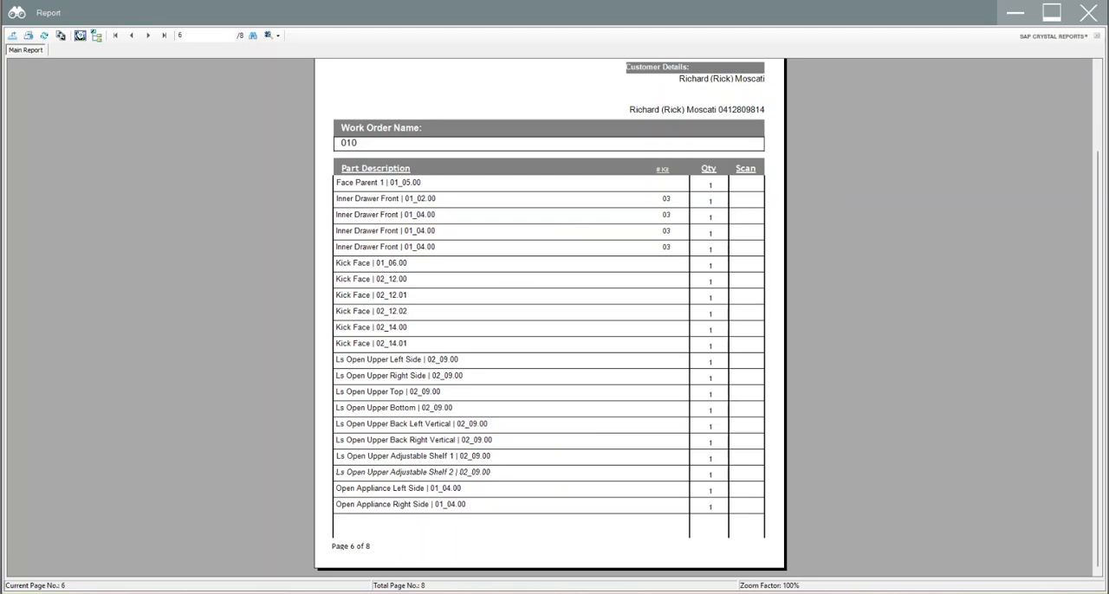
scroll(550, 346, up, 3)
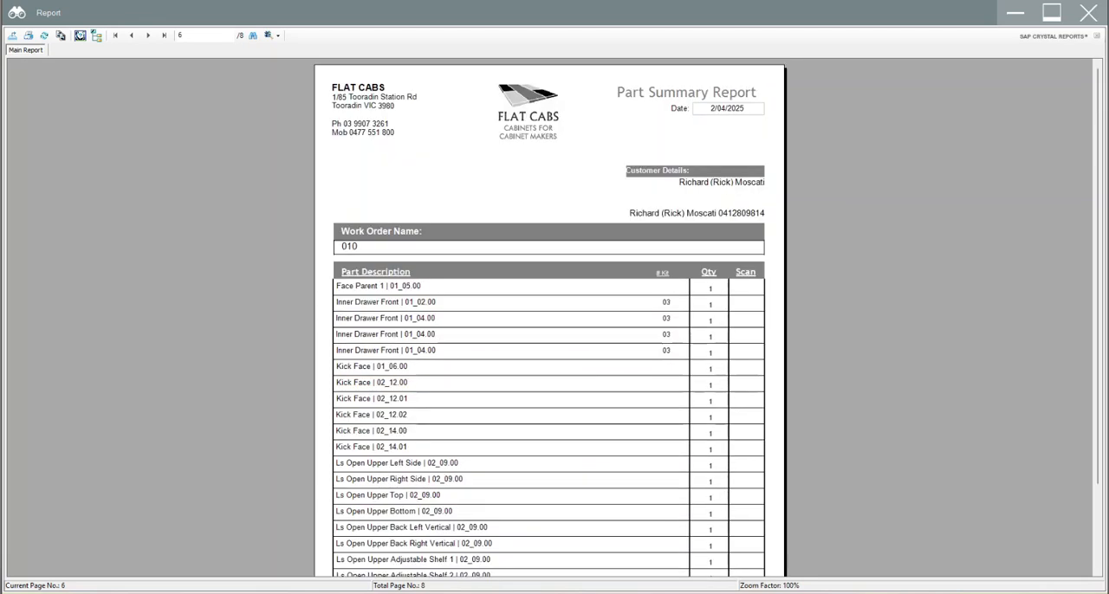
click(132, 35)
click(132, 35)
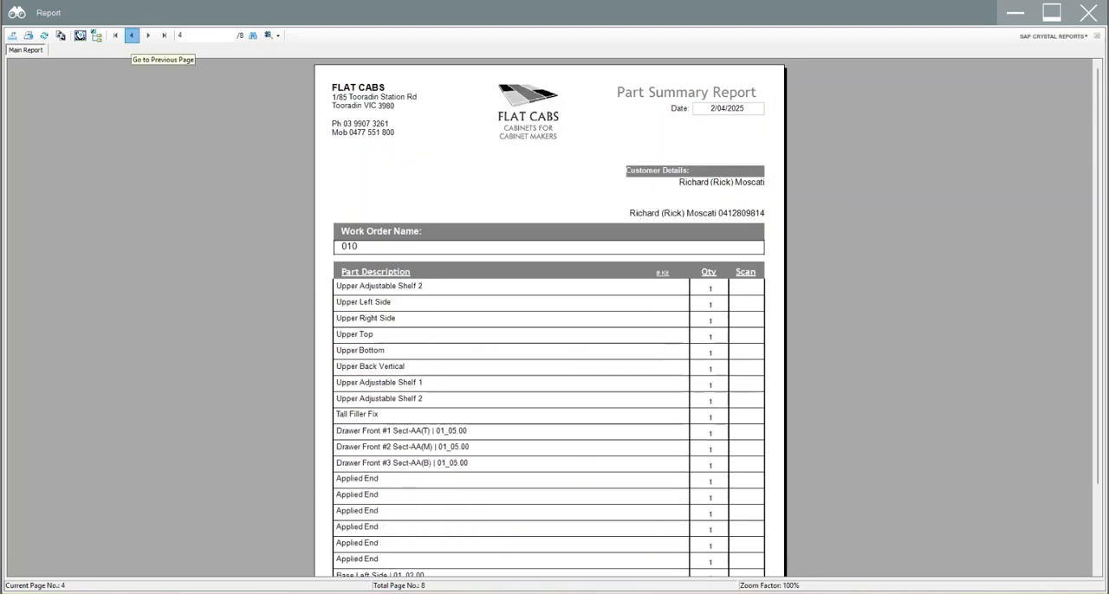
click(132, 35)
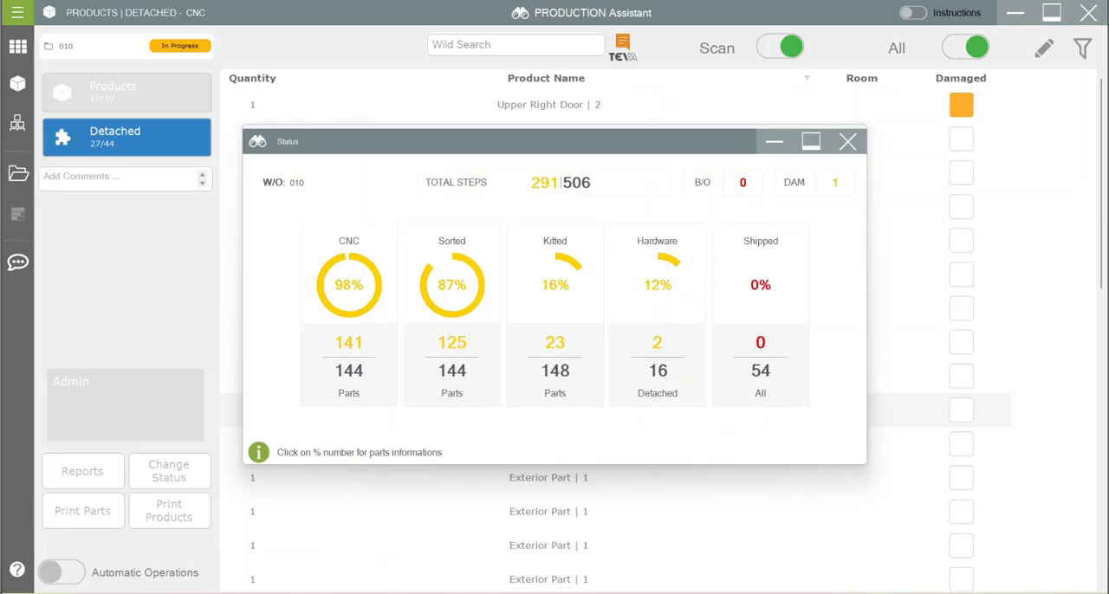